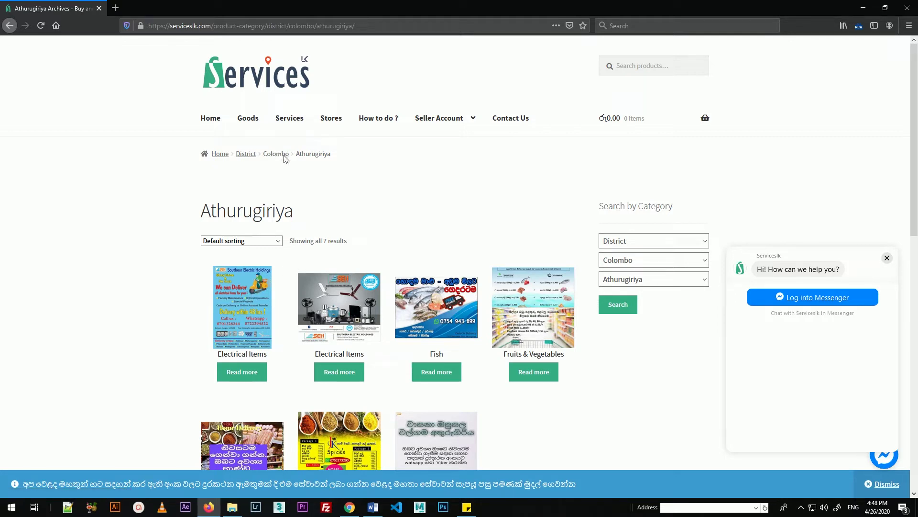
Step: Go from the Serviceslk home page to the 'Open Your Store' vendor registration form
{"action": "left_click", "coordinate": [211, 120]}
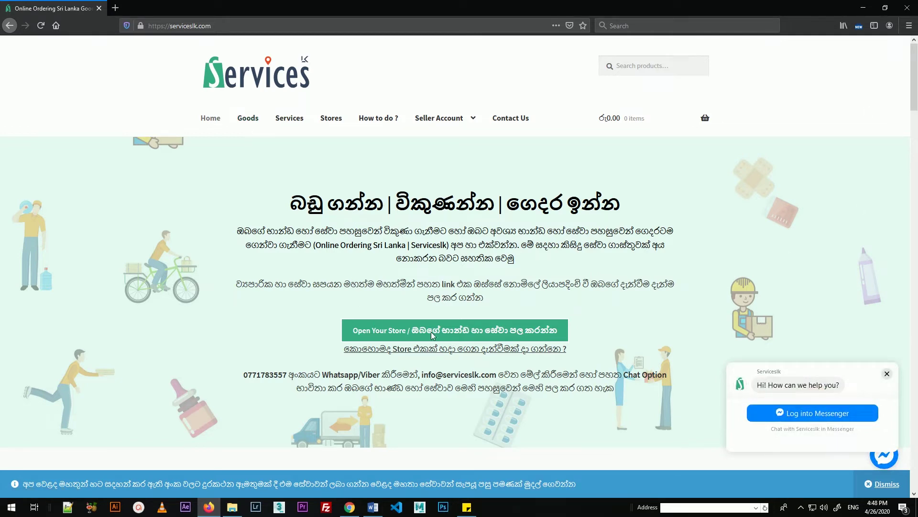
{"action": "left_click", "coordinate": [477, 334]}
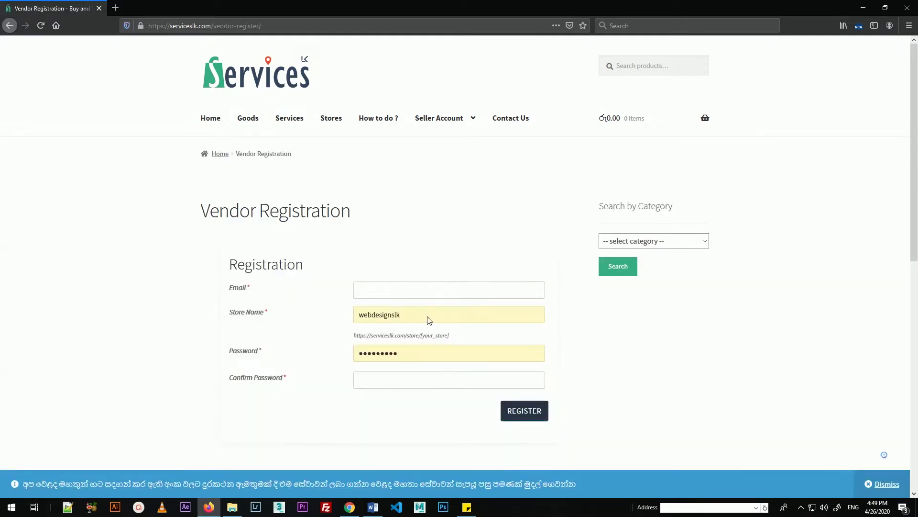
Step: Enter the vendor e-mail address and replace the prefilled store name with 'sample store'
{"action": "left_click", "coordinate": [417, 298]}
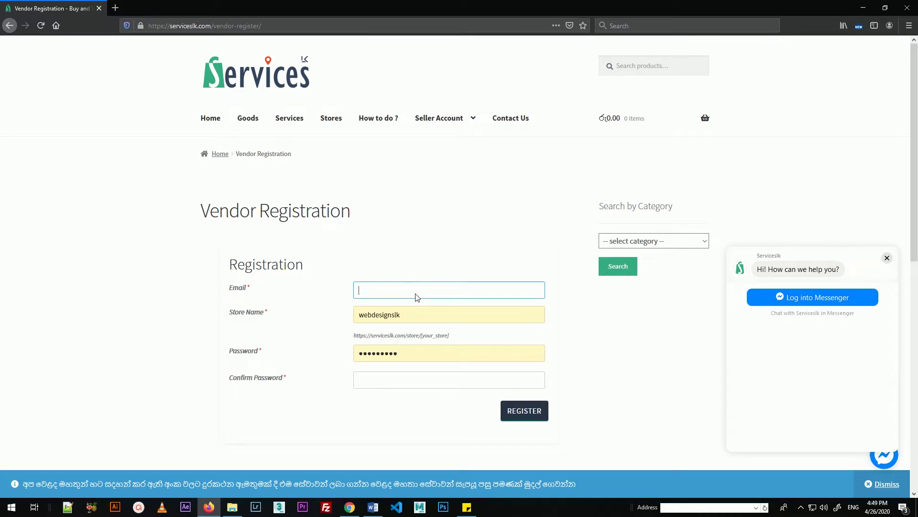
{"action": "left_click", "coordinate": [402, 311]}
{"action": "left_click_drag", "start_coordinate": [402, 314], "coordinate": [339, 314]}
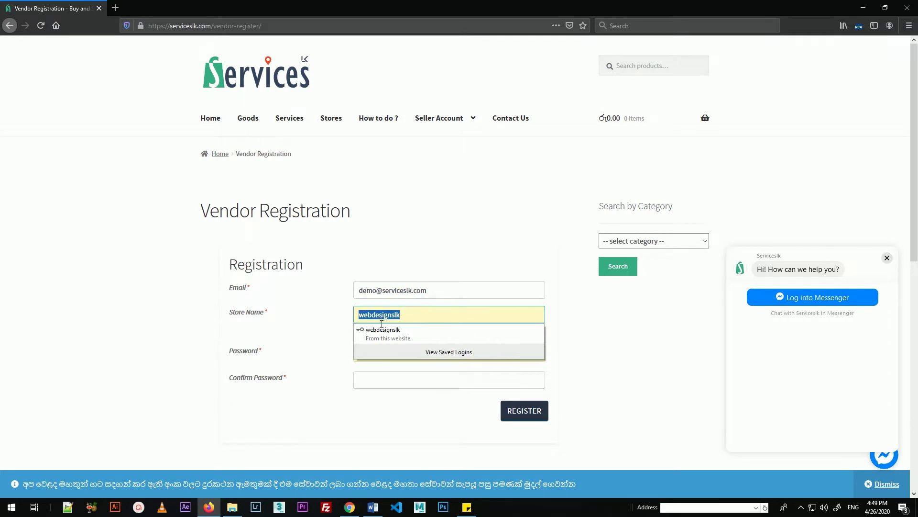
{"action": "type", "text": "sample store"}
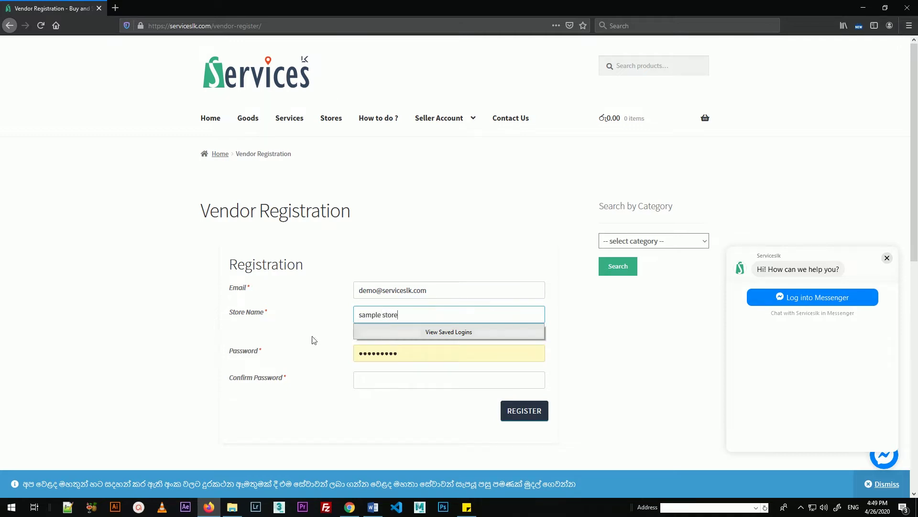
{"action": "left_click", "coordinate": [313, 333]}
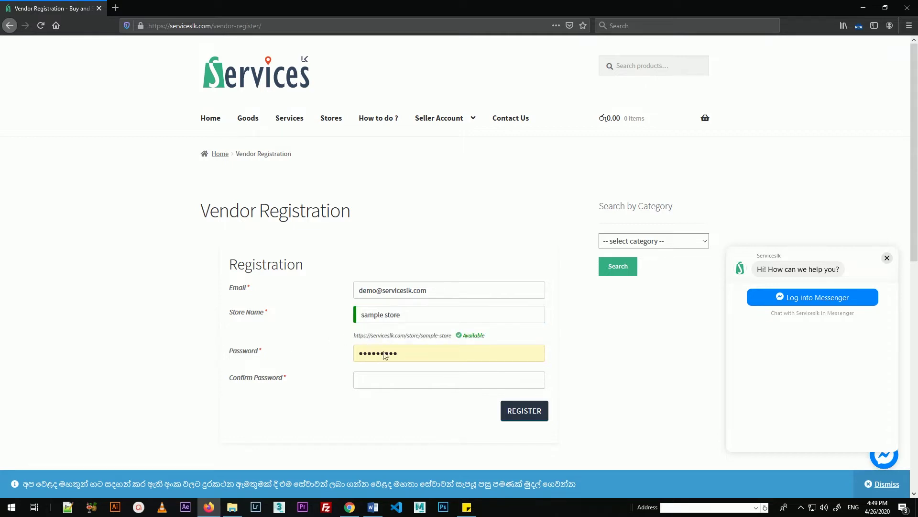
Step: Set and confirm the account password, then submit the vendor registration
{"action": "left_click_drag", "start_coordinate": [404, 358], "coordinate": [340, 356]}
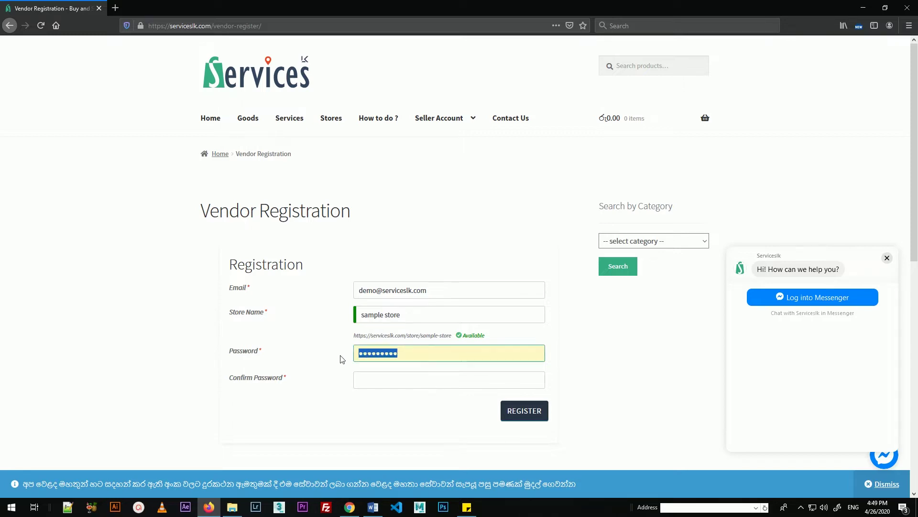
{"action": "type", "text": "1234567"}
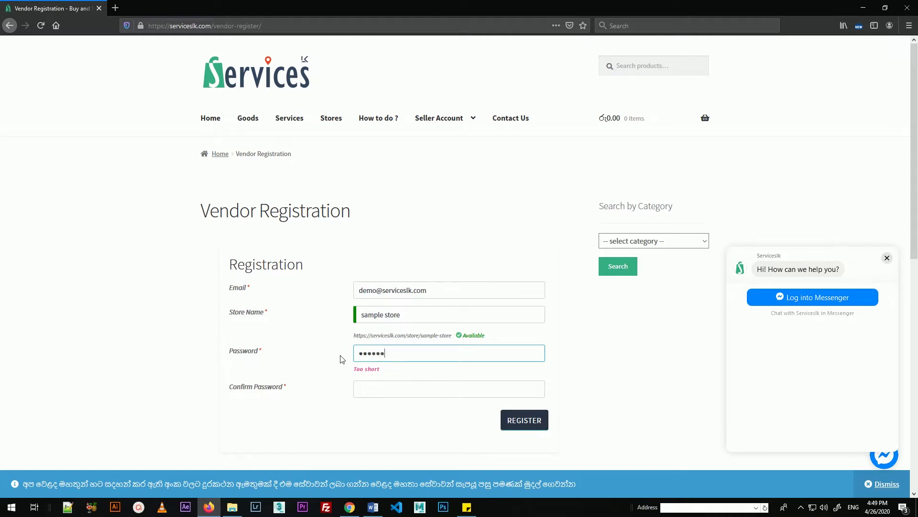
{"action": "type", "text": "890"}
{"action": "left_click", "coordinate": [376, 395]}
{"action": "type", "text": "12345"}
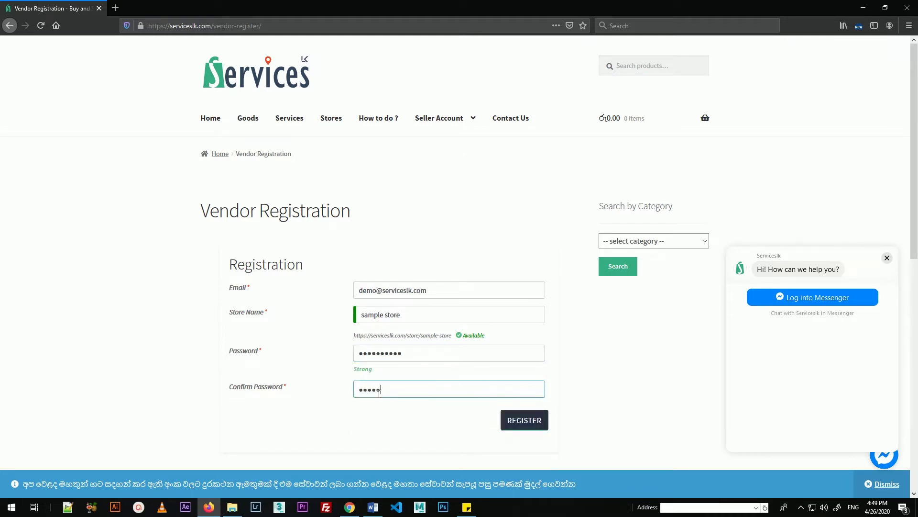
{"action": "type", "text": "67890"}
{"action": "left_click", "coordinate": [526, 421]}
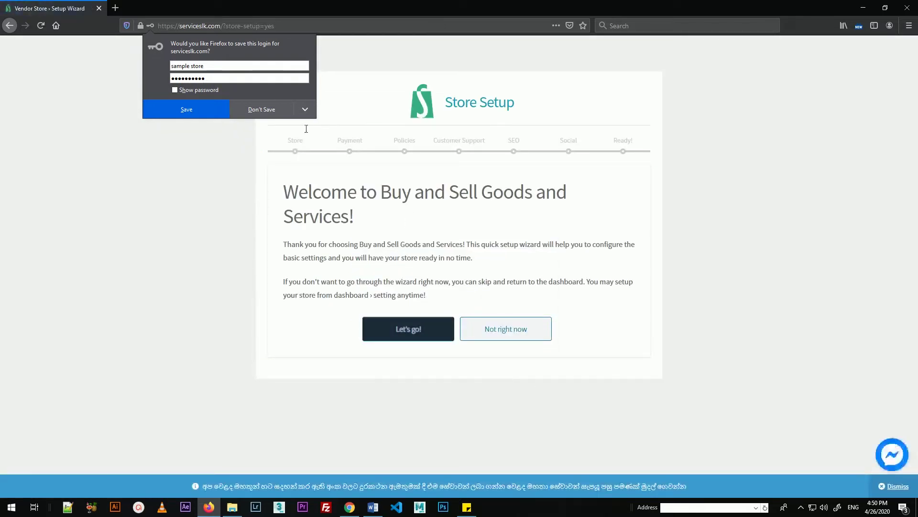
Step: Decline Firefox's save-login prompt and start the Store Setup wizard with 'Let's go!'
{"action": "left_click", "coordinate": [396, 56]}
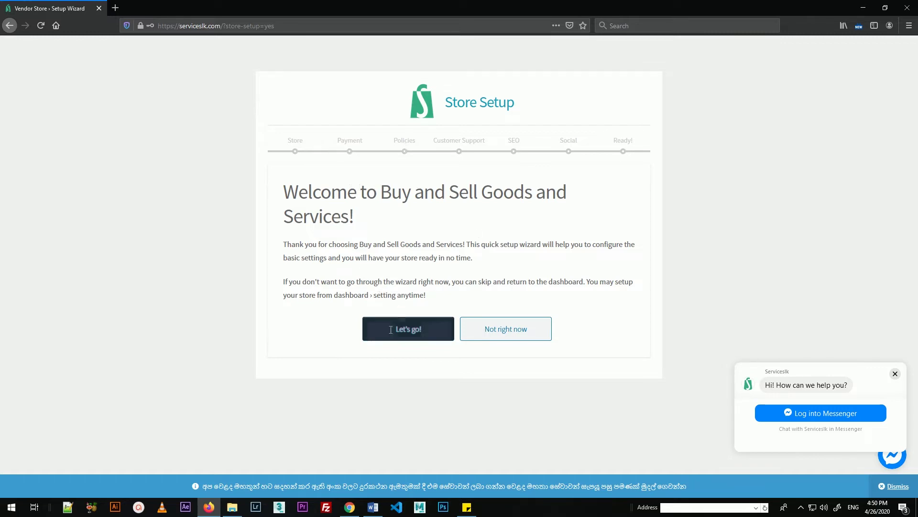
{"action": "left_click", "coordinate": [434, 330]}
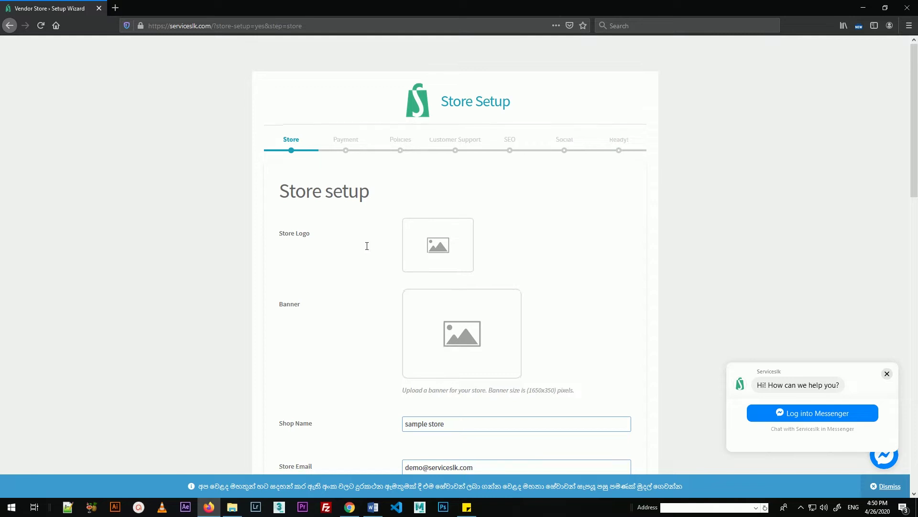
Step: Upload logo.jpg from the sample folder and use the rocket image as the store logo
{"action": "scroll", "coordinate": [366, 246], "scroll_direction": "down", "scroll_amount": 2}
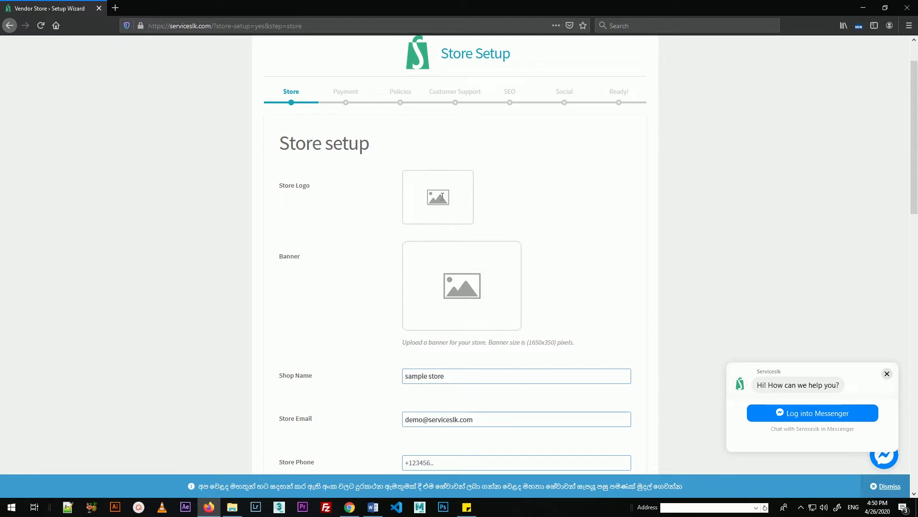
{"action": "left_click", "coordinate": [447, 200]}
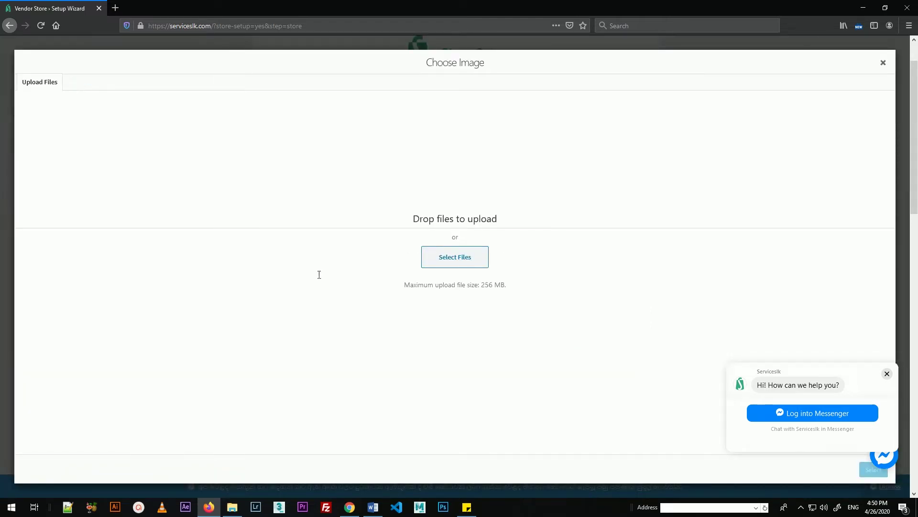
{"action": "left_click", "coordinate": [459, 252]}
{"action": "left_click_drag", "start_coordinate": [227, 14], "coordinate": [251, 115]}
{"action": "left_click", "coordinate": [314, 193]}
{"action": "scroll", "coordinate": [314, 193], "scroll_direction": "down", "scroll_amount": 5}
{"action": "double_click", "coordinate": [243, 187]}
{"action": "left_click", "coordinate": [249, 186]}
{"action": "left_click", "coordinate": [348, 317]}
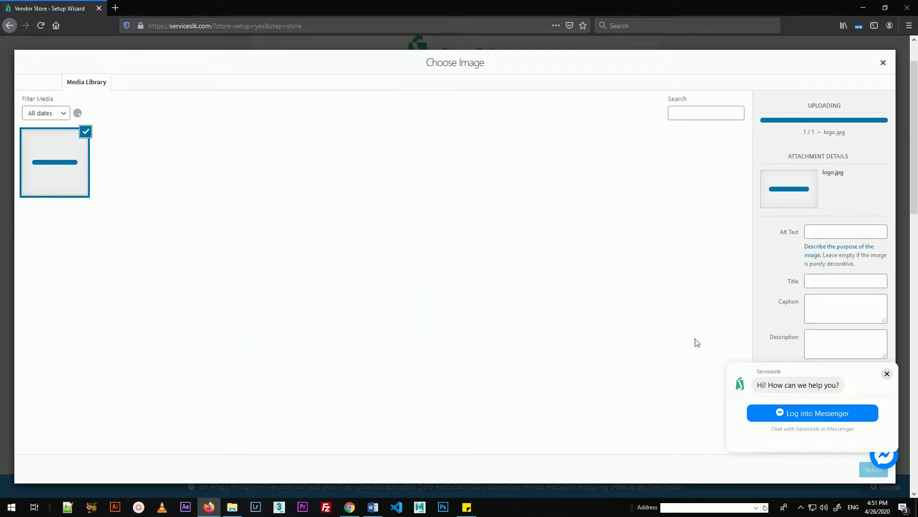
{"action": "left_click", "coordinate": [887, 373]}
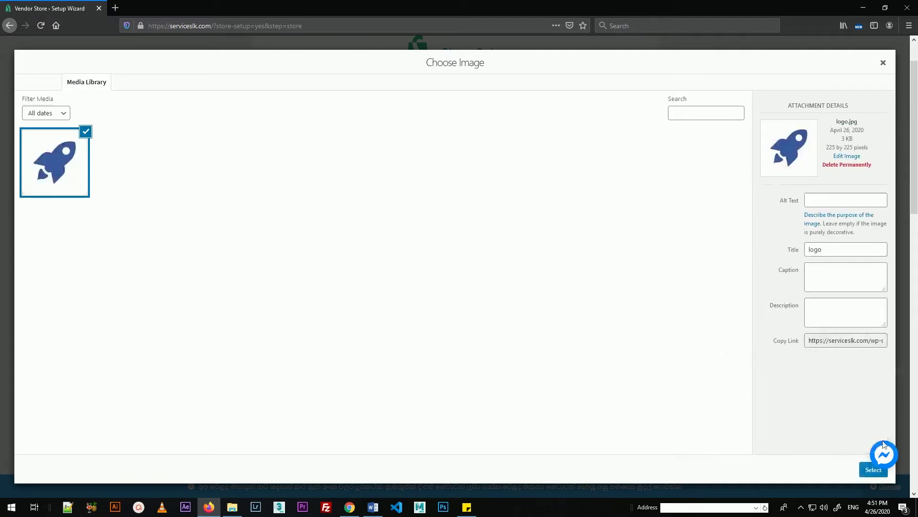
{"action": "left_click", "coordinate": [869, 471]}
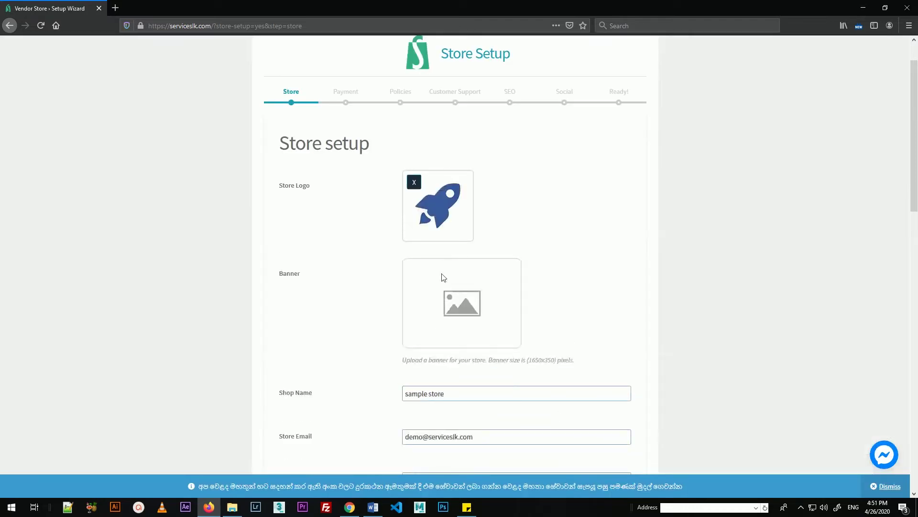
Step: Upload sample-cover.jpg and set it as the store banner
{"action": "left_click", "coordinate": [475, 314]}
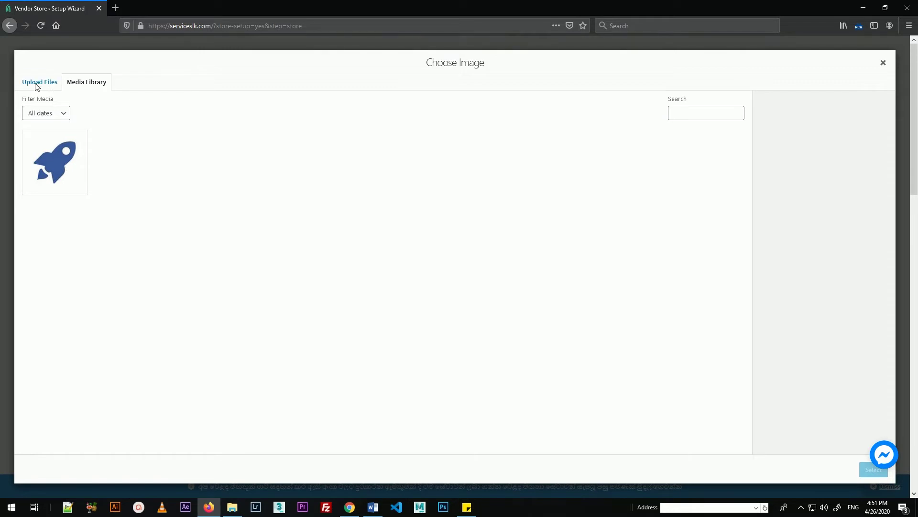
{"action": "left_click", "coordinate": [38, 85]}
{"action": "left_click", "coordinate": [455, 258]}
{"action": "left_click", "coordinate": [306, 184]}
{"action": "left_click", "coordinate": [341, 318]}
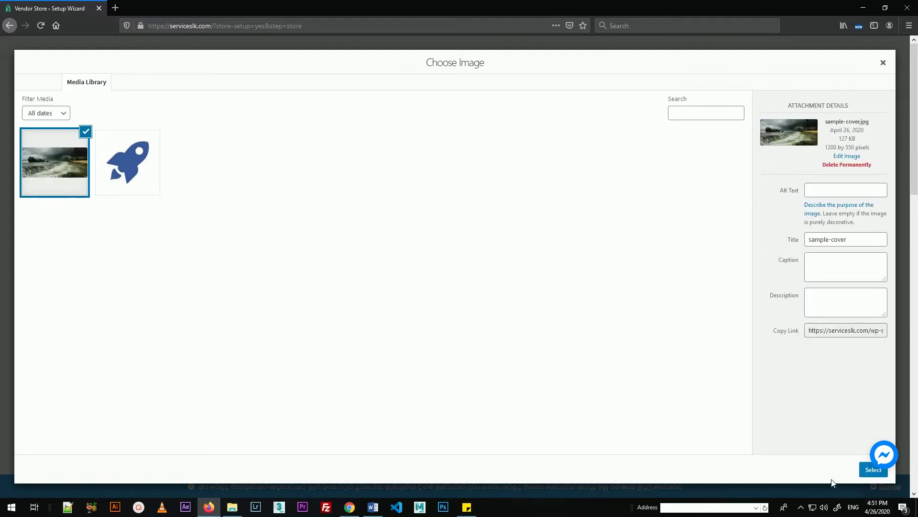
{"action": "left_click", "coordinate": [865, 471]}
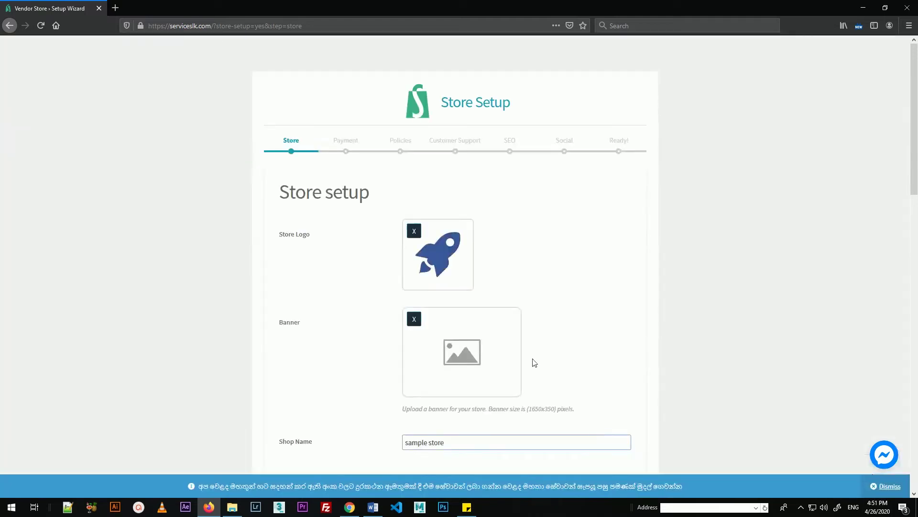
Step: Check the prefilled shop name and store e-mail, then enter the store phone number
{"action": "scroll", "coordinate": [531, 354], "scroll_direction": "down", "scroll_amount": 3}
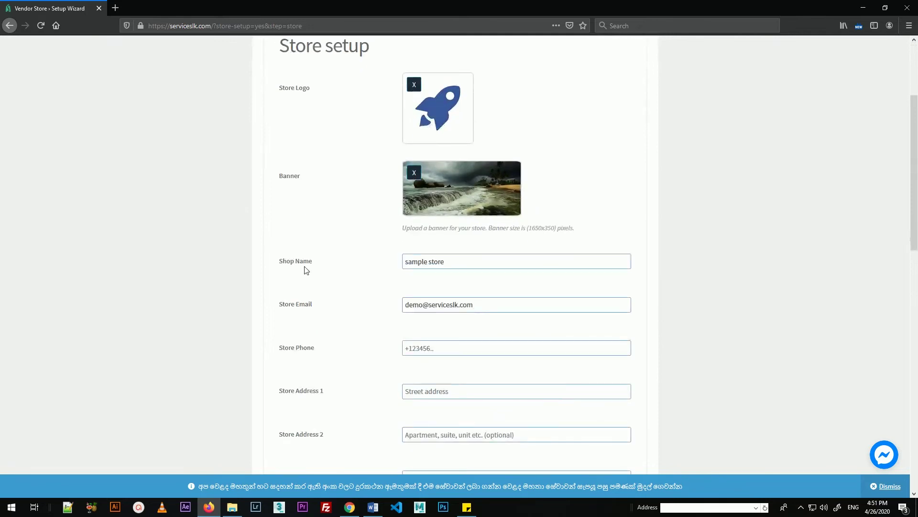
{"action": "left_click_drag", "start_coordinate": [452, 261], "coordinate": [408, 262]}
{"action": "left_click_drag", "start_coordinate": [474, 308], "coordinate": [403, 307]}
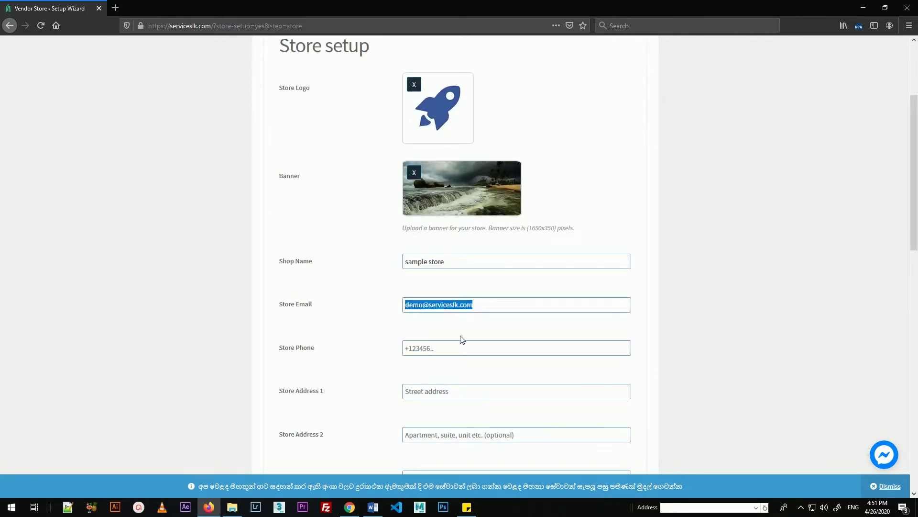
{"action": "scroll", "coordinate": [475, 381], "scroll_direction": "down", "scroll_amount": 2}
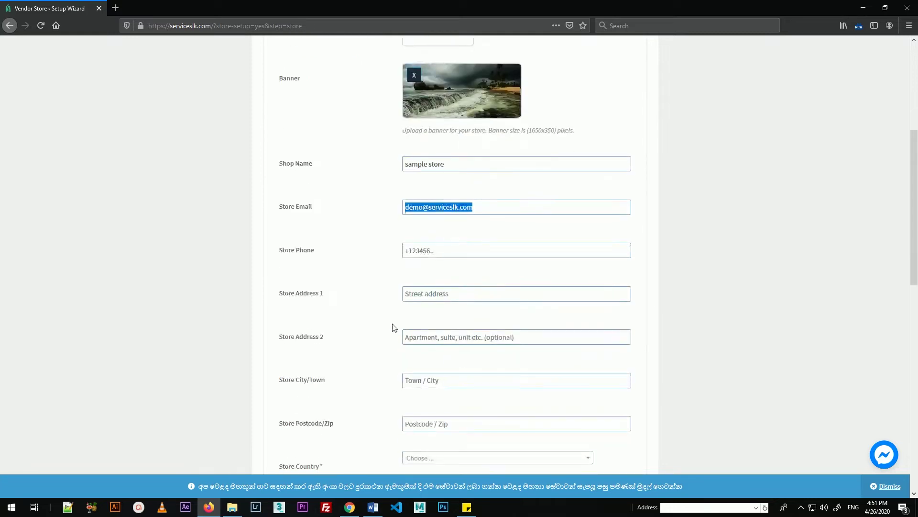
{"action": "left_click", "coordinate": [429, 250]}
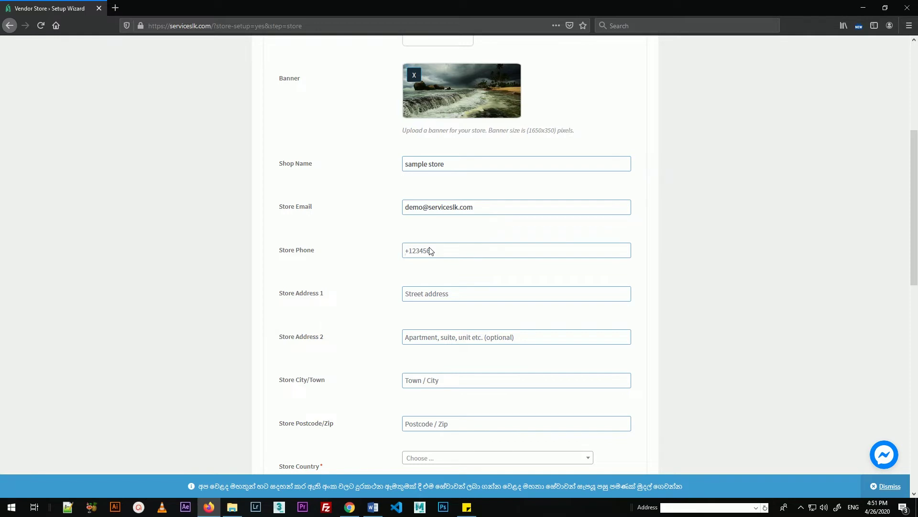
Step: Set the store country to Sri Lanka and pin the location on Athurugiriya
{"action": "scroll", "coordinate": [480, 270], "scroll_direction": "down", "scroll_amount": 4}
{"action": "scroll", "coordinate": [426, 82], "scroll_direction": "up", "scroll_amount": 1}
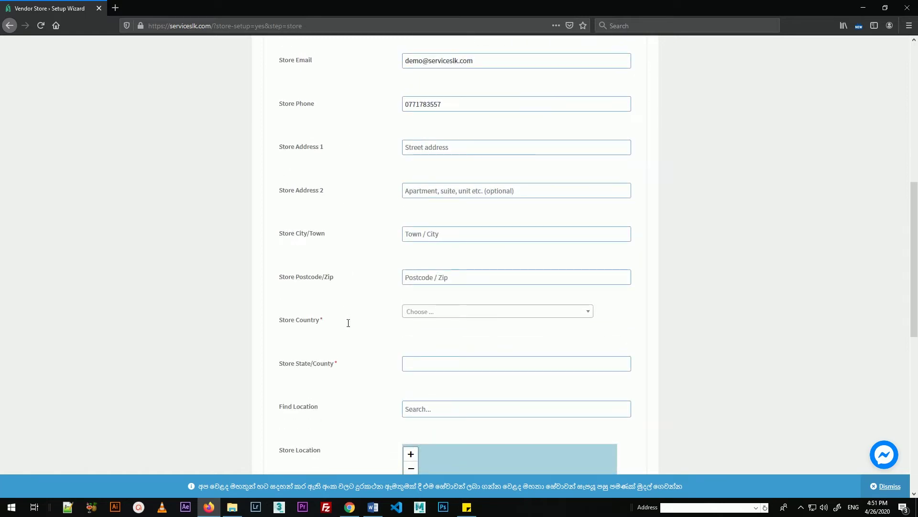
{"action": "left_click", "coordinate": [437, 310]}
{"action": "left_click", "coordinate": [427, 364]}
{"action": "scroll", "coordinate": [528, 385], "scroll_direction": "down", "scroll_amount": 2}
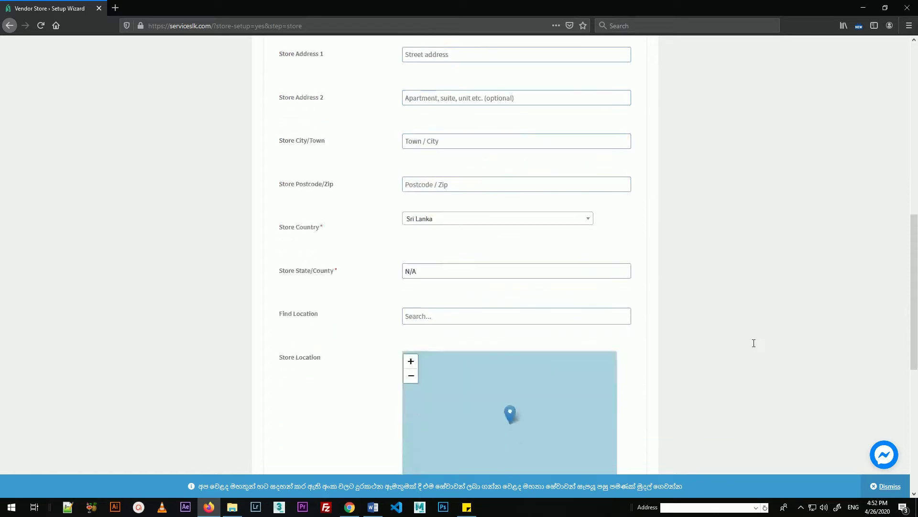
{"action": "left_click", "coordinate": [462, 310]}
{"action": "type", "text": "athur"}
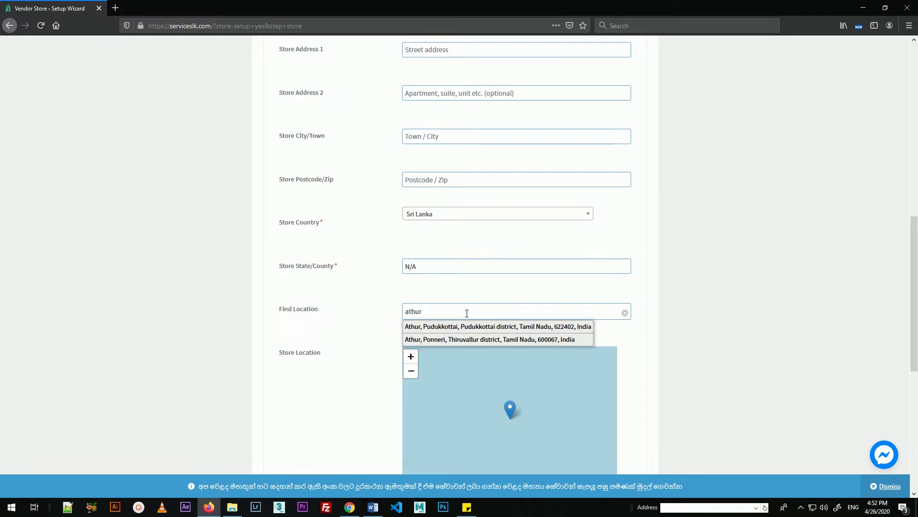
{"action": "type", "text": "ugiriya"}
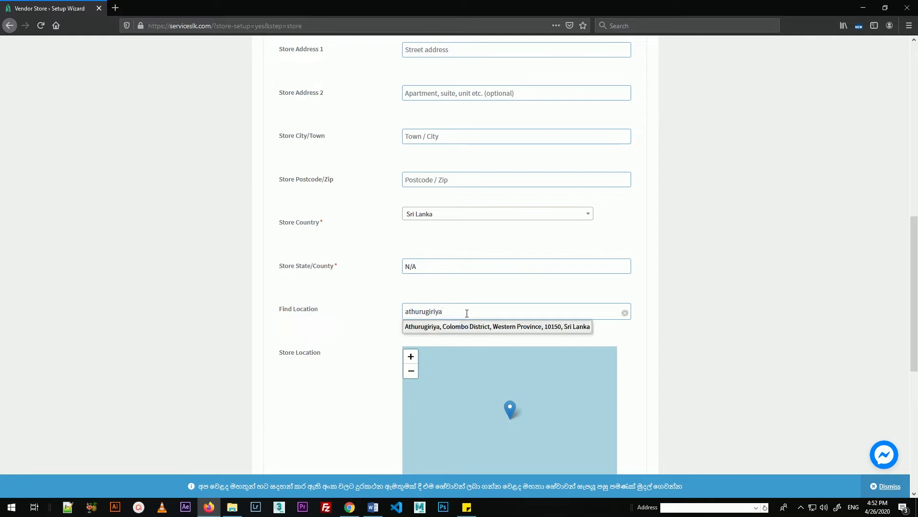
{"action": "left_click", "coordinate": [444, 326]}
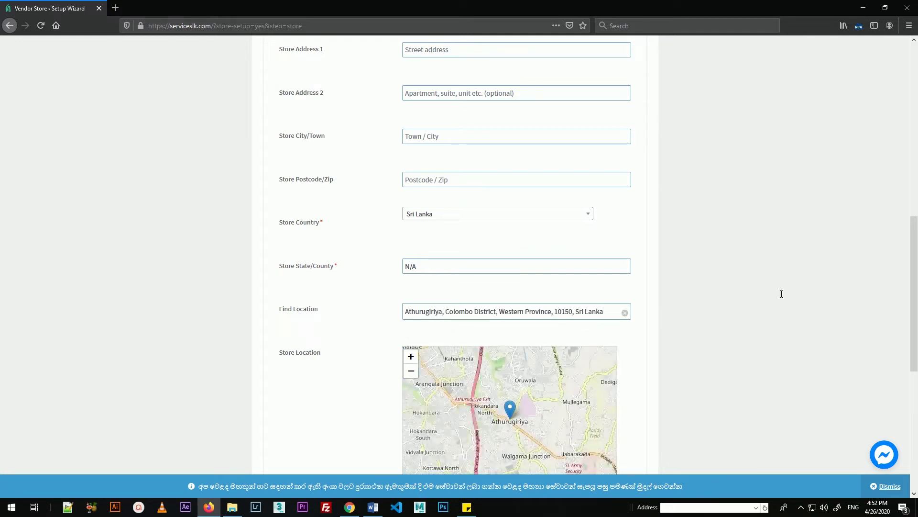
{"action": "scroll", "coordinate": [756, 309], "scroll_direction": "down", "scroll_amount": 4}
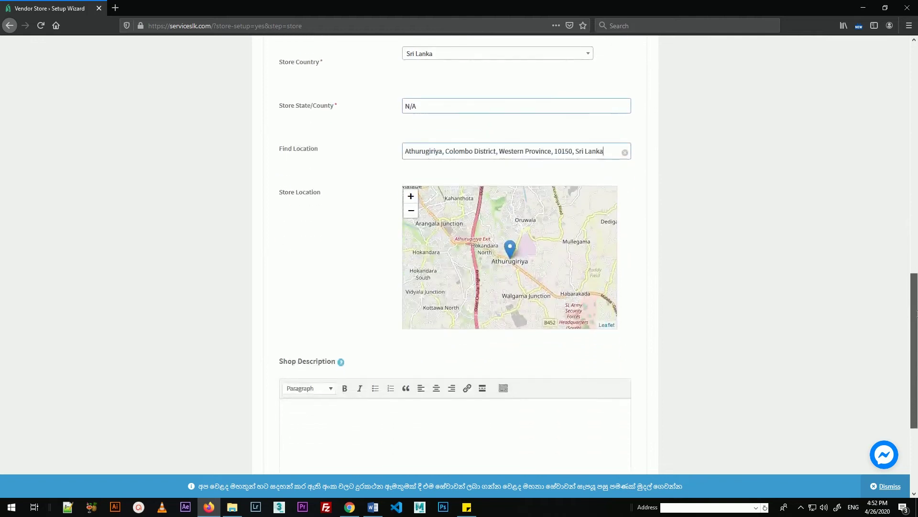
{"action": "scroll", "coordinate": [476, 364], "scroll_direction": "down", "scroll_amount": 2}
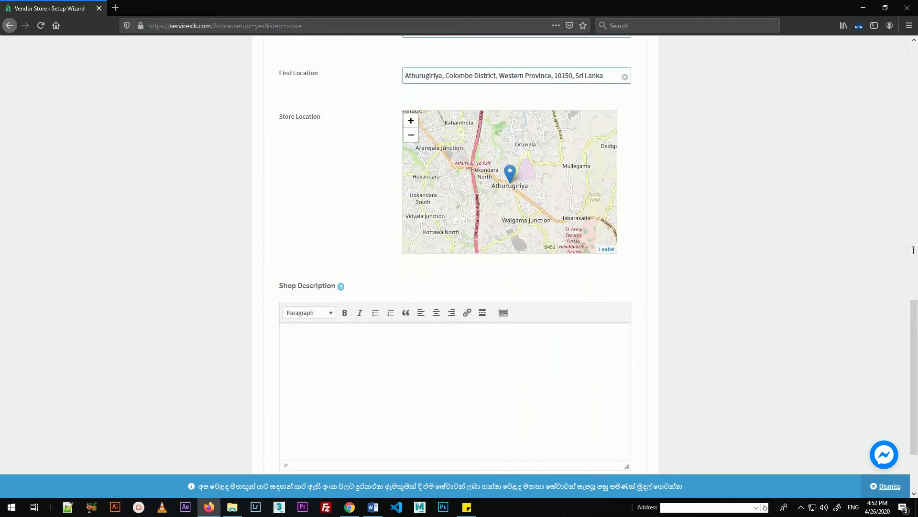
{"action": "scroll", "coordinate": [378, 229], "scroll_direction": "down", "scroll_amount": 3}
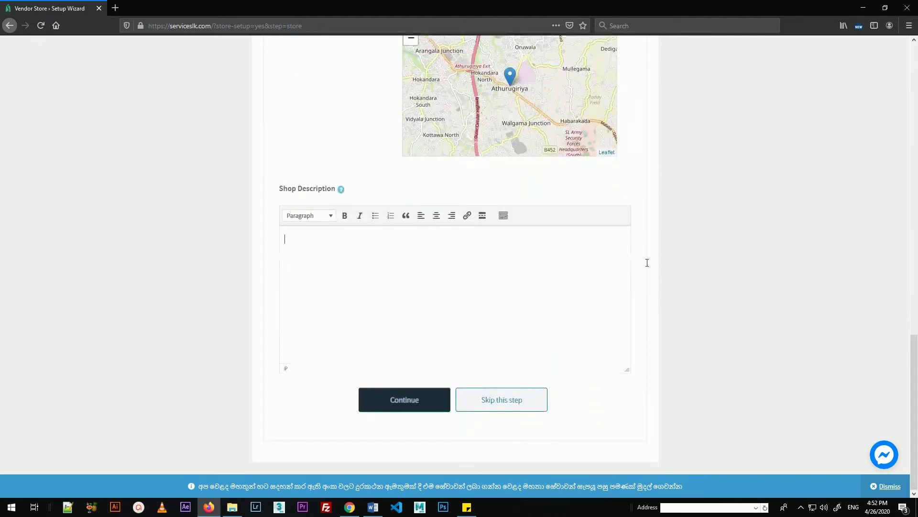
{"action": "left_click_drag", "start_coordinate": [907, 365], "coordinate": [865, 365]}
Step: Save the store details, then skip the PayPal payment setup
{"action": "left_click", "coordinate": [384, 406]}
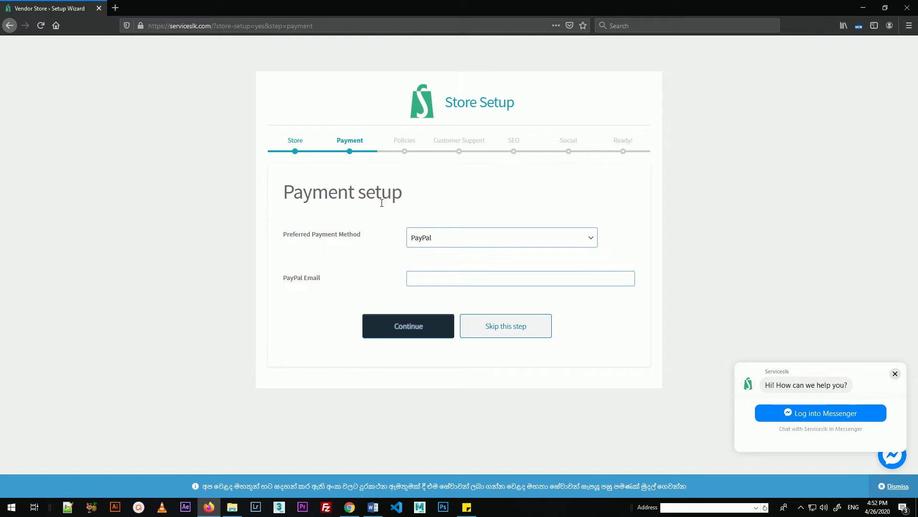
{"action": "left_click", "coordinate": [469, 285]}
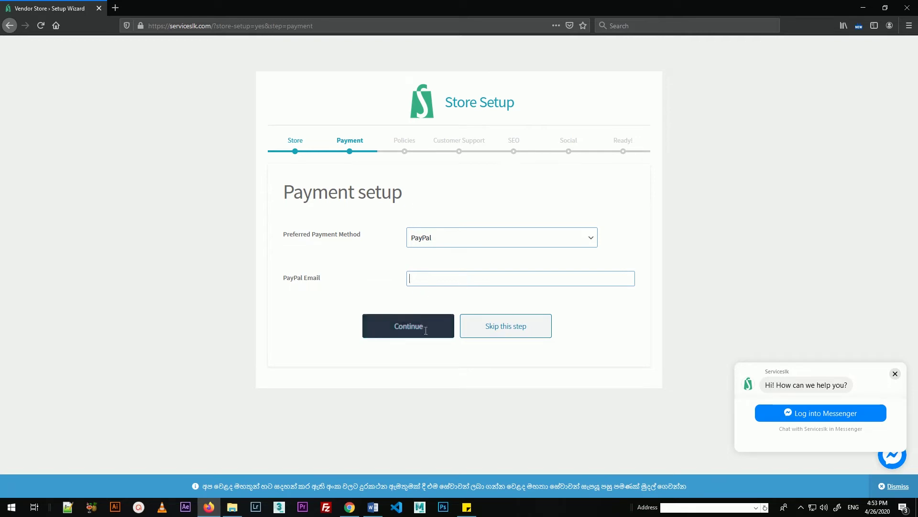
{"action": "left_click", "coordinate": [510, 329]}
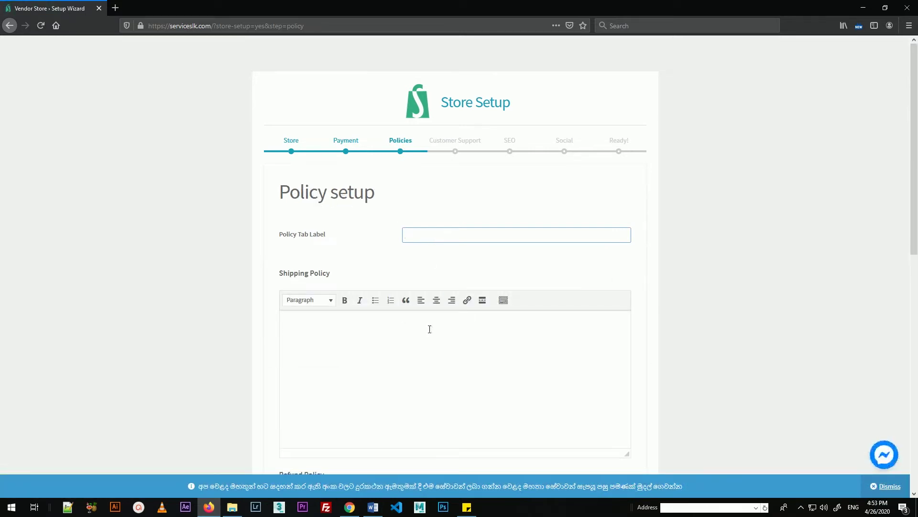
Step: Skip the Policy setup step, leaving Policy Tab Label and Shipping Policy empty
{"action": "scroll", "coordinate": [545, 352], "scroll_direction": "down", "scroll_amount": 5}
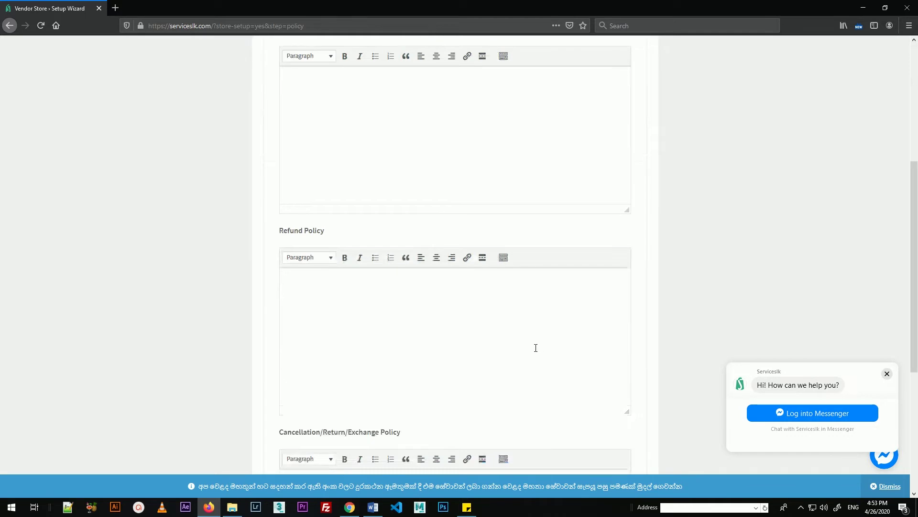
{"action": "scroll", "coordinate": [535, 346], "scroll_direction": "up", "scroll_amount": 5}
{"action": "scroll", "coordinate": [533, 344], "scroll_direction": "down", "scroll_amount": 4}
{"action": "scroll", "coordinate": [533, 344], "scroll_direction": "down", "scroll_amount": 6}
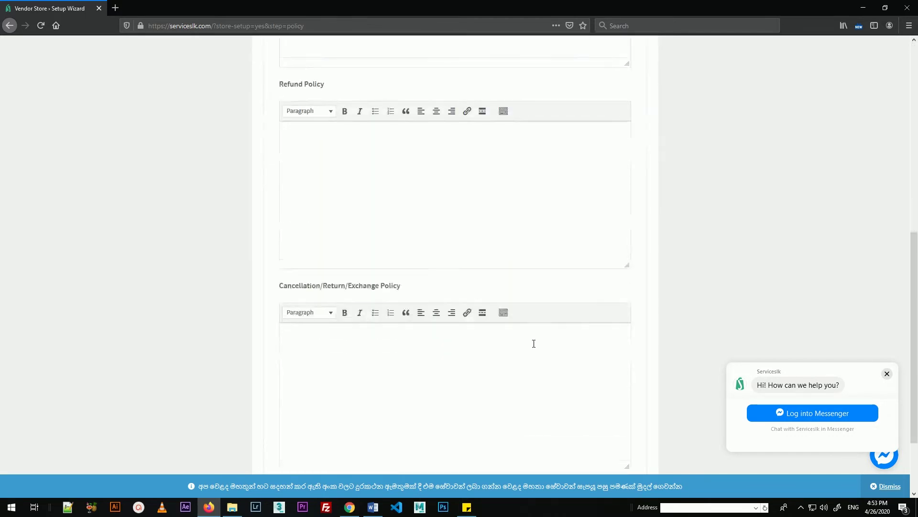
{"action": "left_click", "coordinate": [500, 401]}
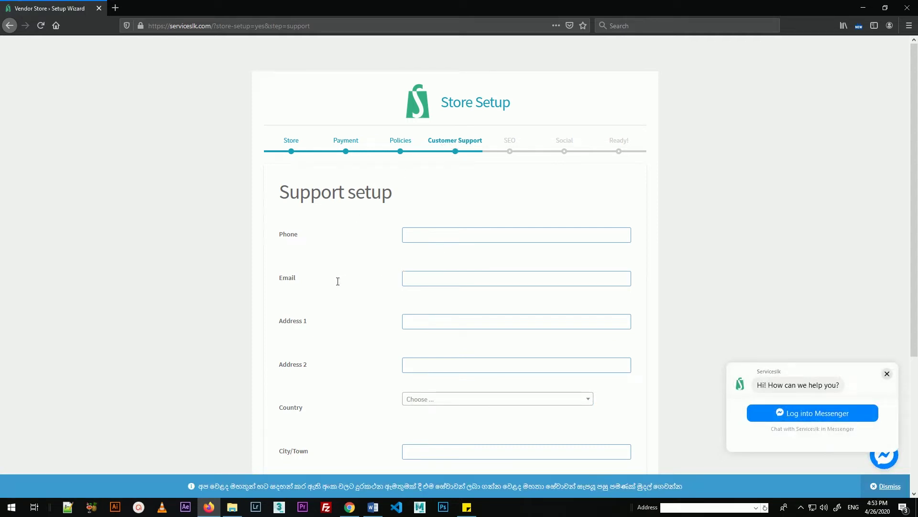
{"action": "scroll", "coordinate": [336, 281], "scroll_direction": "down", "scroll_amount": 1}
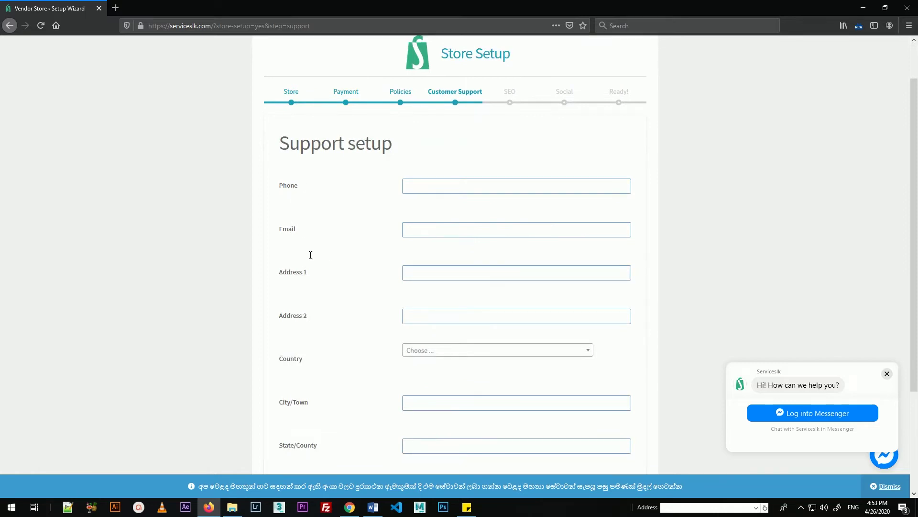
{"action": "scroll", "coordinate": [346, 348], "scroll_direction": "down", "scroll_amount": 3}
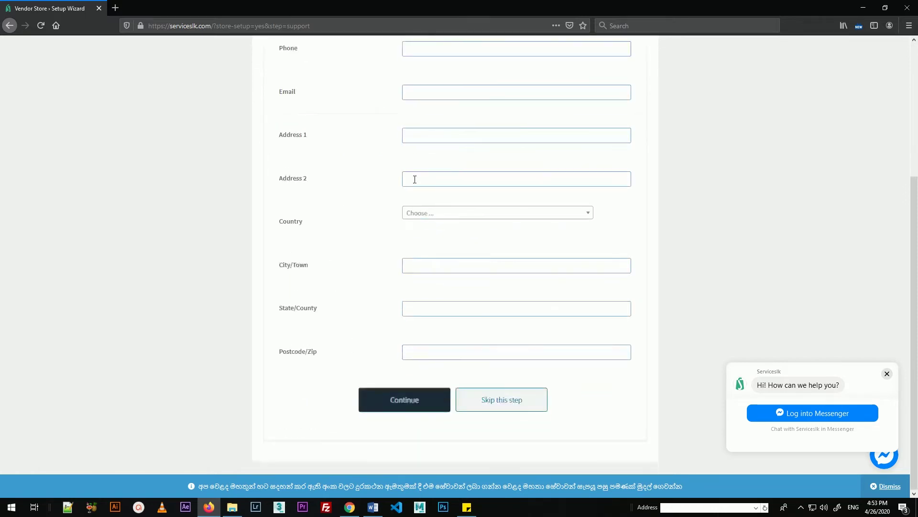
{"action": "scroll", "coordinate": [417, 283], "scroll_direction": "up", "scroll_amount": 3}
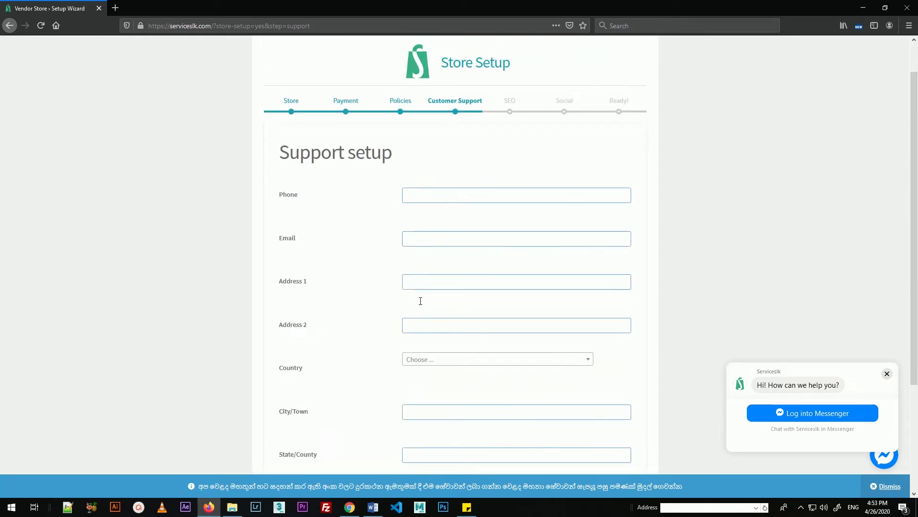
{"action": "scroll", "coordinate": [441, 275], "scroll_direction": "down", "scroll_amount": 3}
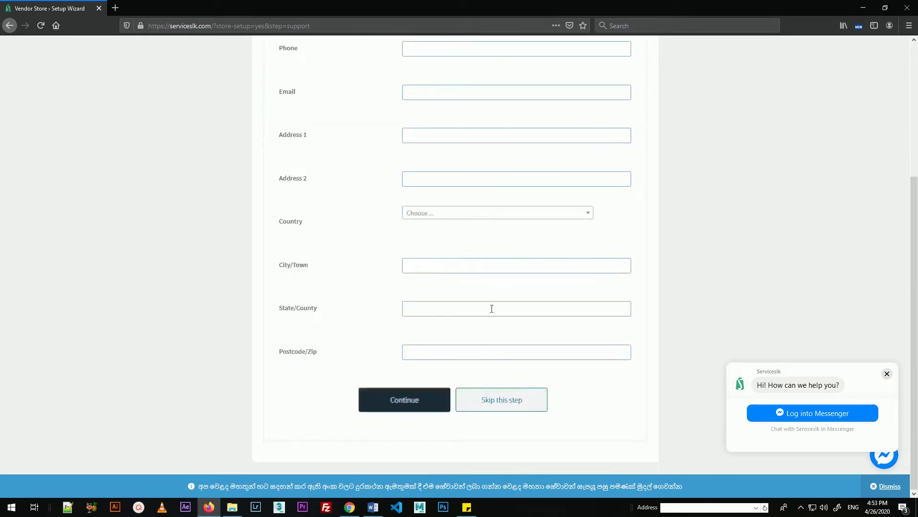
{"action": "scroll", "coordinate": [492, 229], "scroll_direction": "up", "scroll_amount": 3}
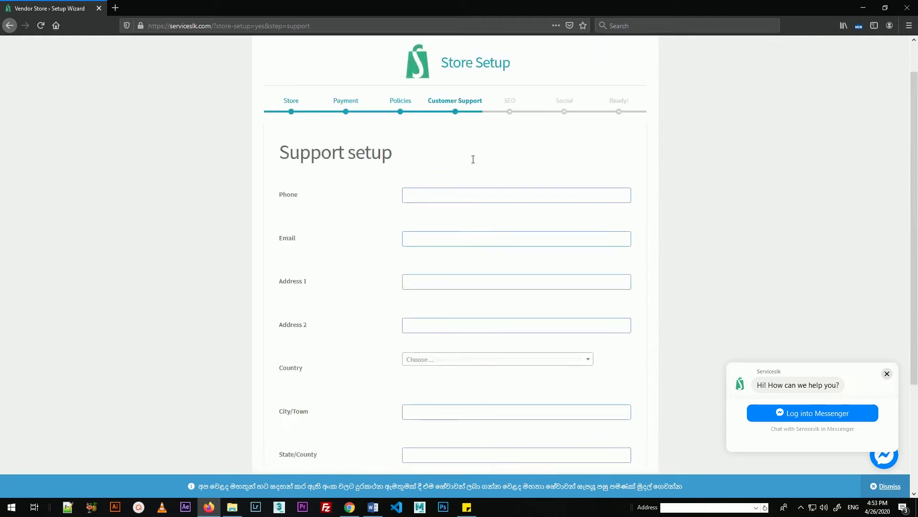
{"action": "scroll", "coordinate": [447, 390], "scroll_direction": "down", "scroll_amount": 3}
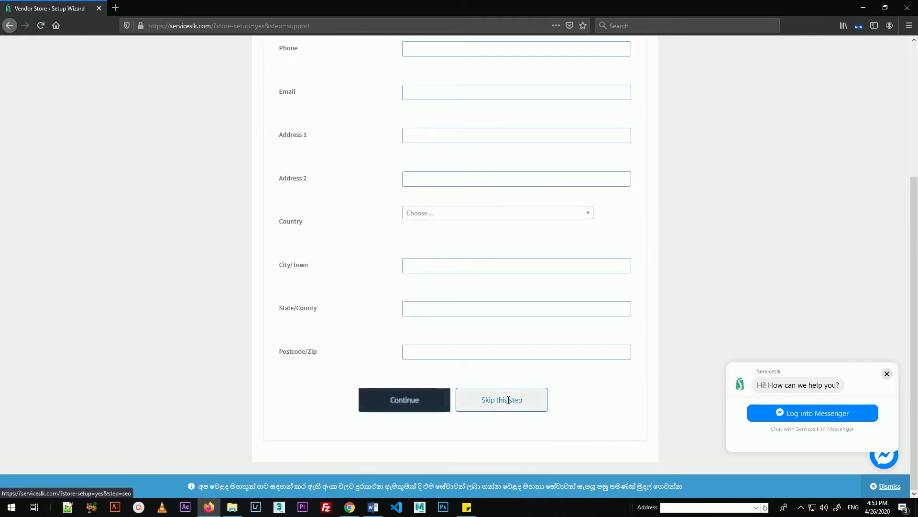
{"action": "scroll", "coordinate": [500, 328], "scroll_direction": "up", "scroll_amount": 3}
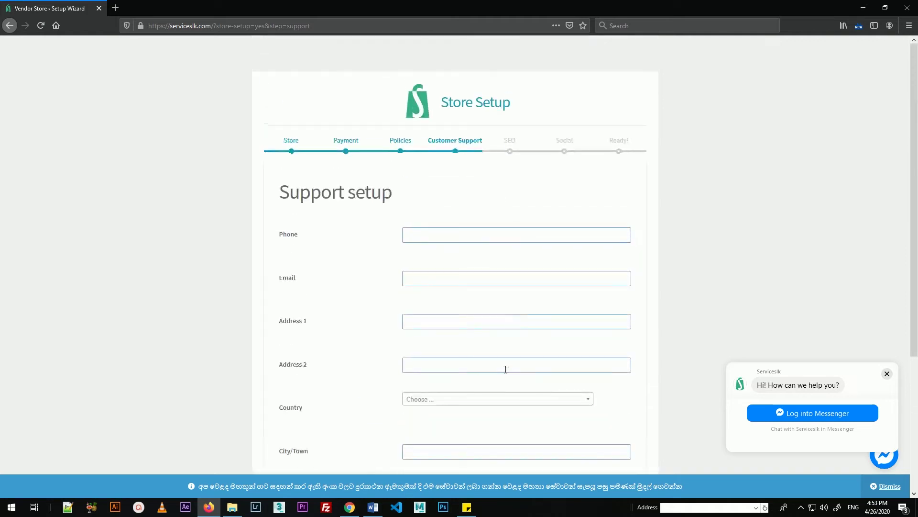
{"action": "scroll", "coordinate": [504, 367], "scroll_direction": "down", "scroll_amount": 3}
Step: Skip Support setup and look over the empty meta description, keywords, Facebook and Twitter fields
{"action": "left_click", "coordinate": [503, 399]}
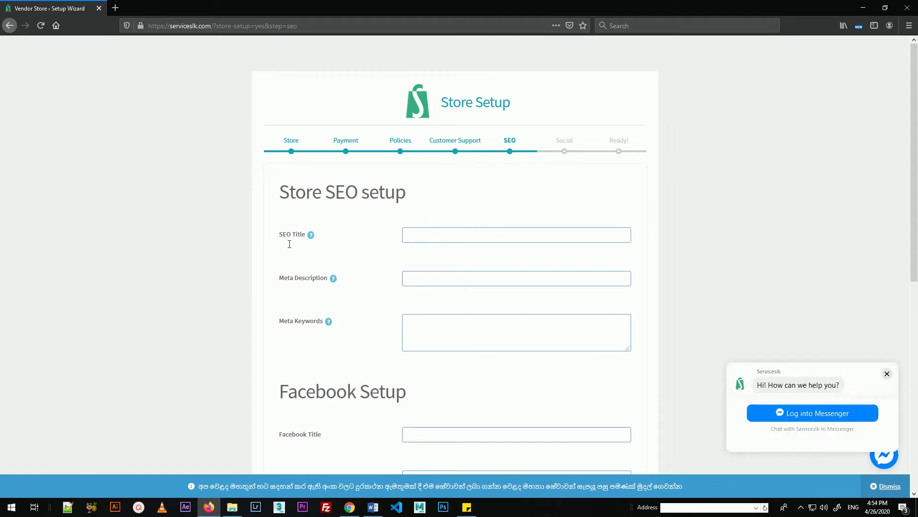
{"action": "left_click", "coordinate": [419, 278]}
{"action": "left_click", "coordinate": [417, 324]}
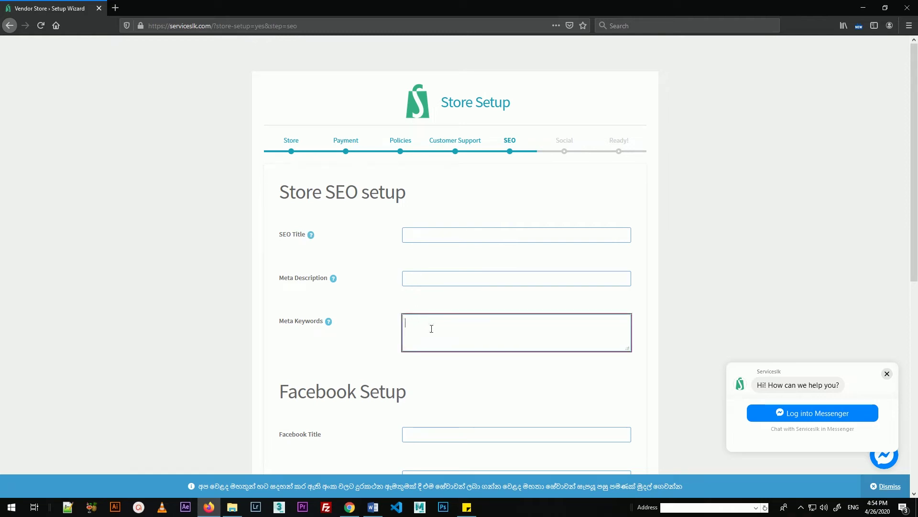
{"action": "scroll", "coordinate": [433, 328], "scroll_direction": "down", "scroll_amount": 3}
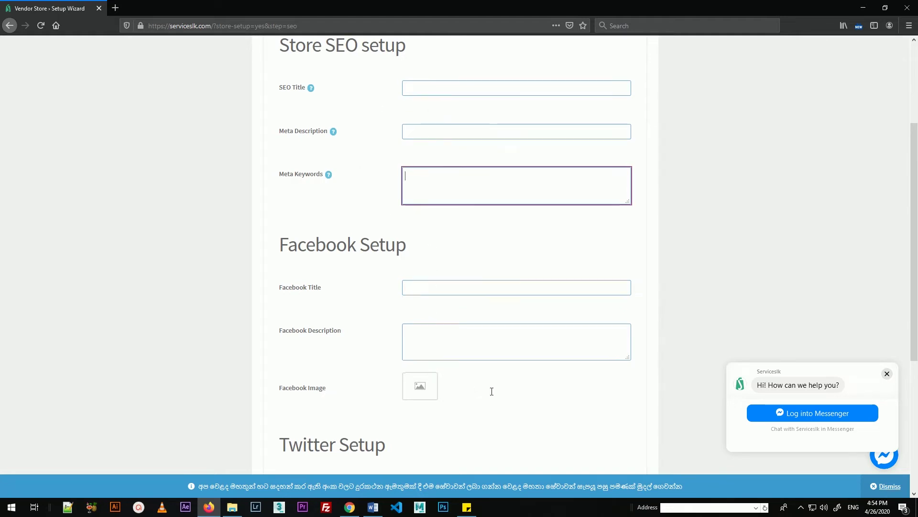
{"action": "scroll", "coordinate": [529, 396], "scroll_direction": "down", "scroll_amount": 4}
{"action": "scroll", "coordinate": [378, 266], "scroll_direction": "up", "scroll_amount": 1}
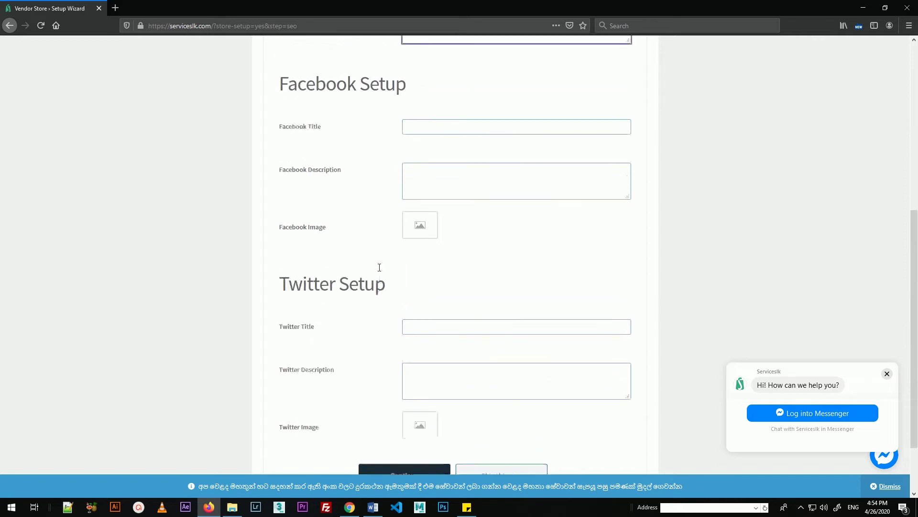
{"action": "scroll", "coordinate": [385, 266], "scroll_direction": "down", "scroll_amount": 2}
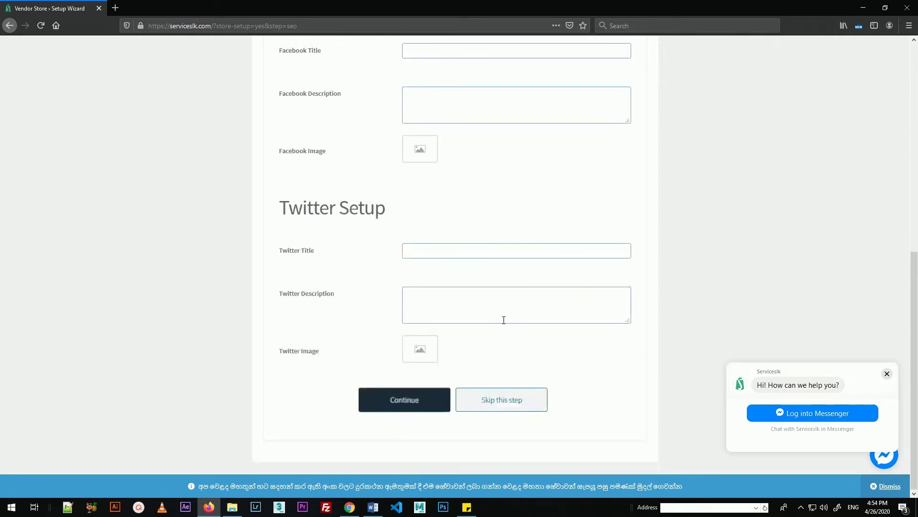
Step: Skip the Store SEO and Store Social setup steps to reach 'We are done!'
{"action": "left_click", "coordinate": [510, 398]}
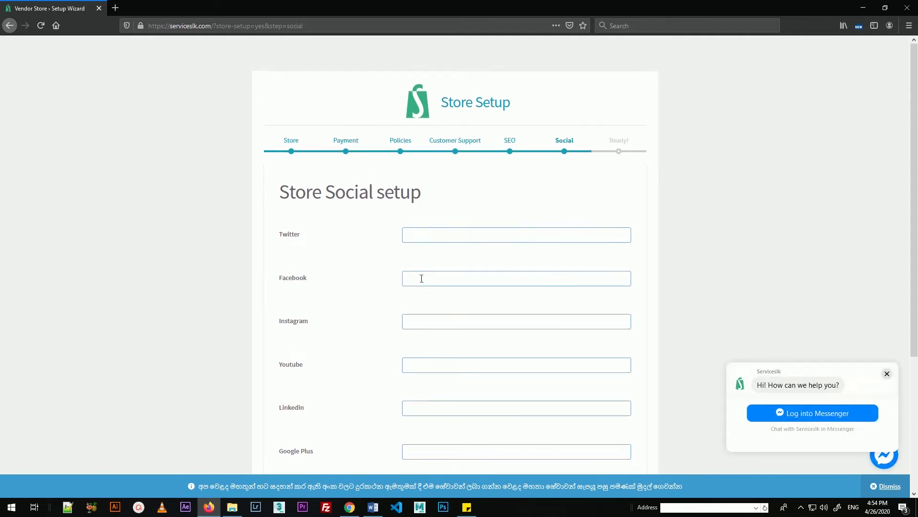
{"action": "scroll", "coordinate": [447, 320], "scroll_direction": "down", "scroll_amount": 3}
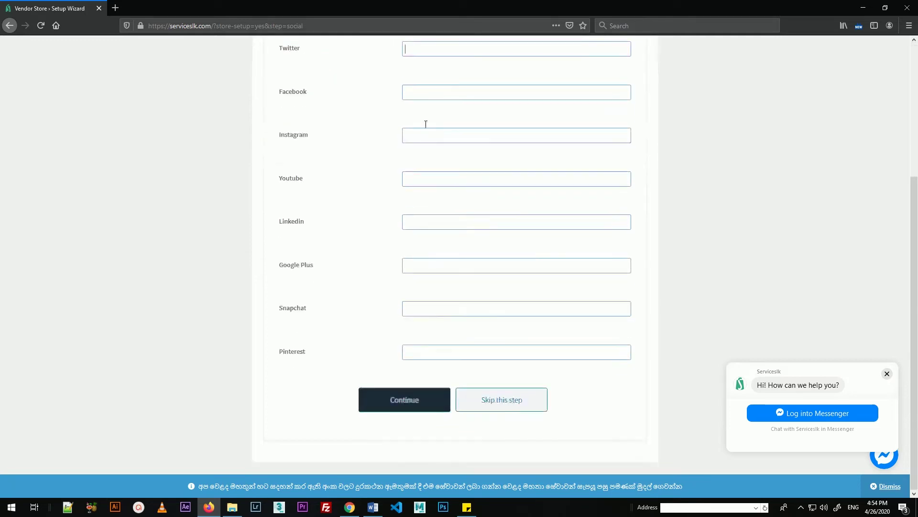
{"action": "scroll", "coordinate": [492, 264], "scroll_direction": "up", "scroll_amount": 3}
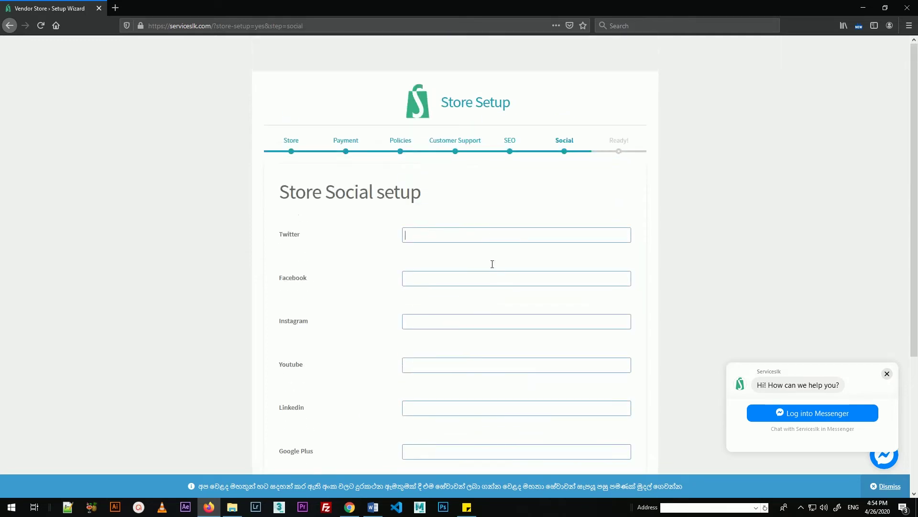
{"action": "scroll", "coordinate": [461, 334], "scroll_direction": "down", "scroll_amount": 3}
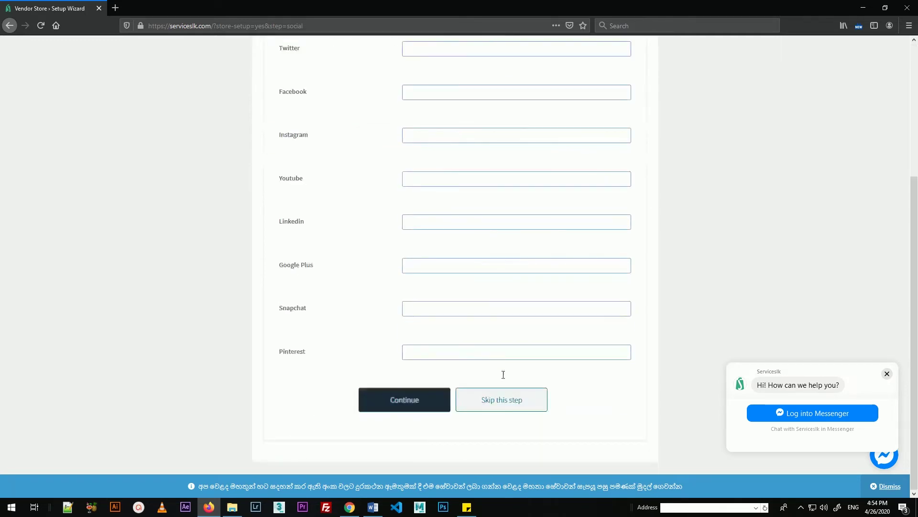
{"action": "left_click", "coordinate": [516, 401]}
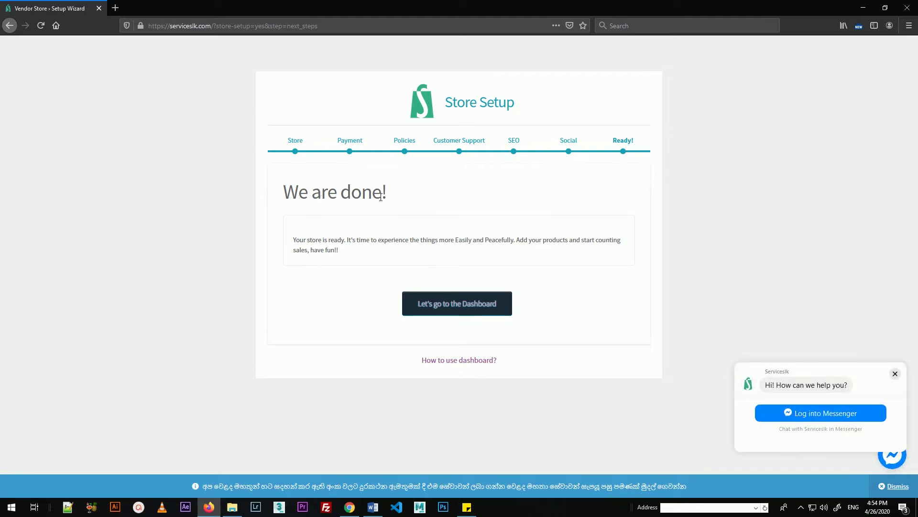
Step: Choose 'Let's go to the Dashboard' to open the Store Manager dashboard
{"action": "left_click", "coordinate": [454, 306]}
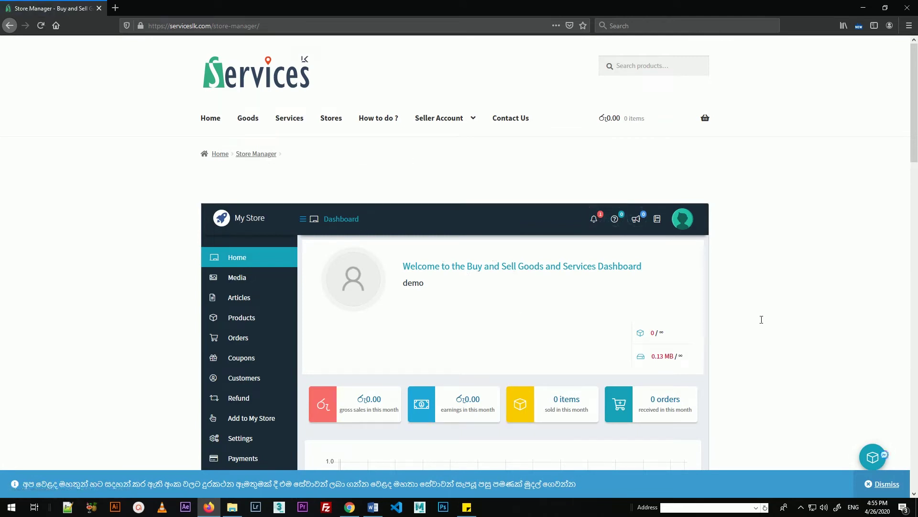
{"action": "scroll", "coordinate": [812, 258], "scroll_direction": "down", "scroll_amount": 3}
{"action": "scroll", "coordinate": [916, 140], "scroll_direction": "down", "scroll_amount": 1}
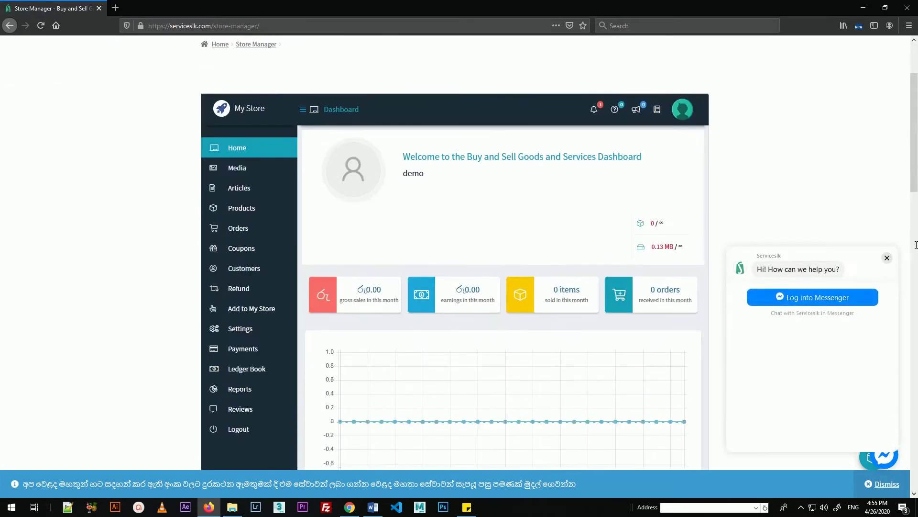
{"action": "left_click", "coordinate": [887, 257]}
{"action": "scroll", "coordinate": [915, 190], "scroll_direction": "down", "scroll_amount": 3}
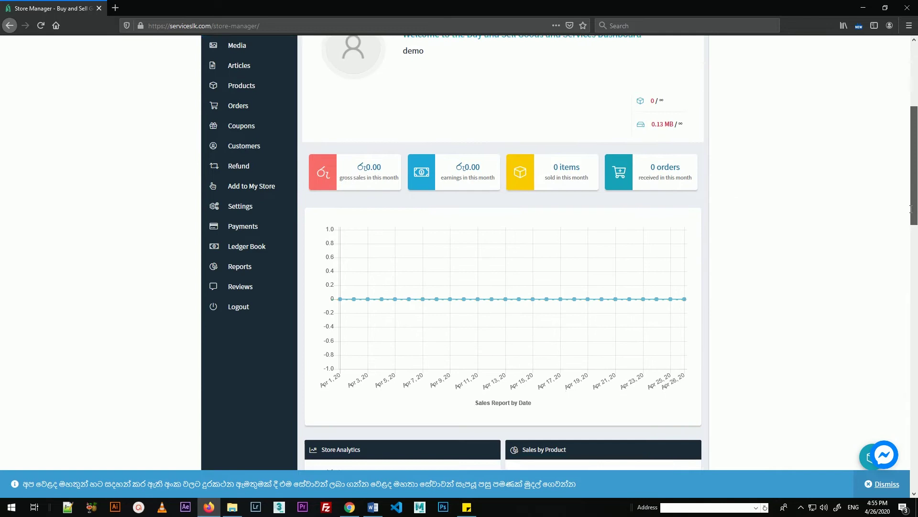
{"action": "scroll", "coordinate": [915, 186], "scroll_direction": "up", "scroll_amount": 3}
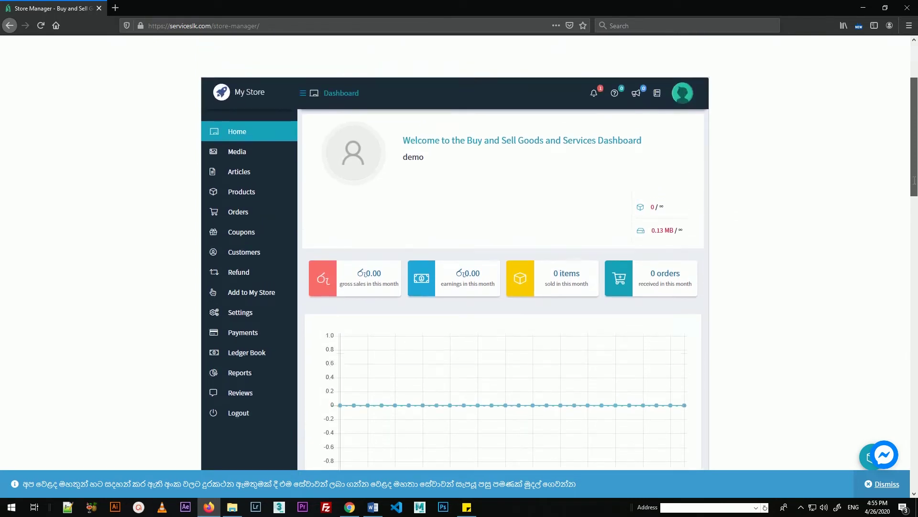
{"action": "left_click_drag", "start_coordinate": [914, 179], "coordinate": [916, 161]}
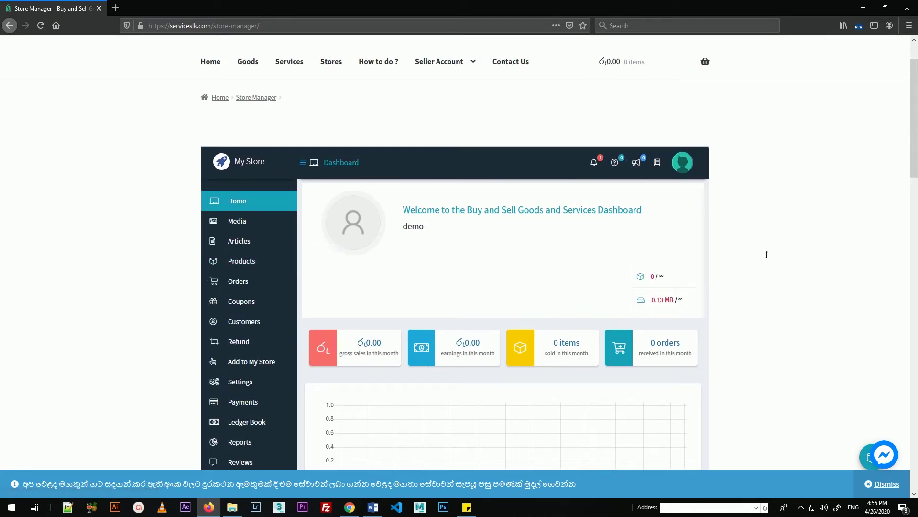
{"action": "scroll", "coordinate": [777, 246], "scroll_direction": "up", "scroll_amount": 1}
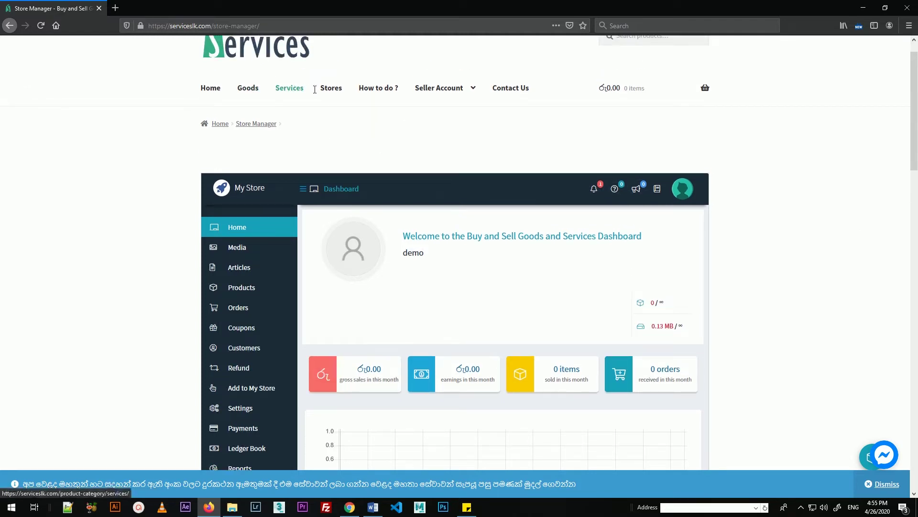
{"action": "left_click", "coordinate": [331, 89]}
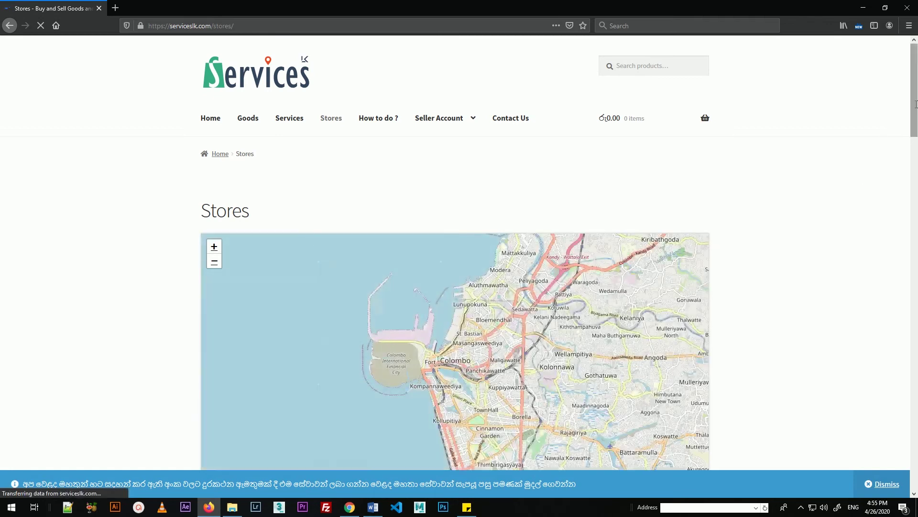
Step: Go to page 2 of the Stores listing and open the sample store's page
{"action": "scroll", "coordinate": [864, 188], "scroll_direction": "down", "scroll_amount": 10}
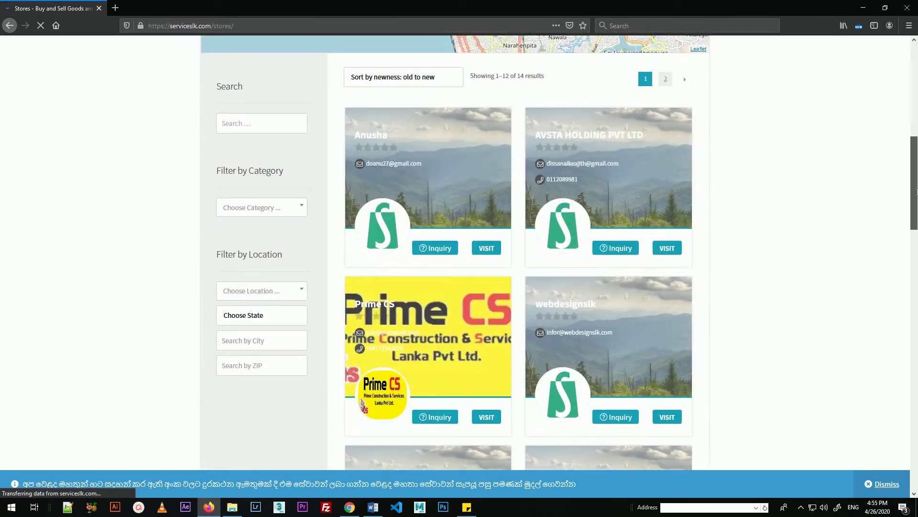
{"action": "left_click_drag", "start_coordinate": [916, 192], "coordinate": [904, 376]}
{"action": "left_click", "coordinate": [671, 310]}
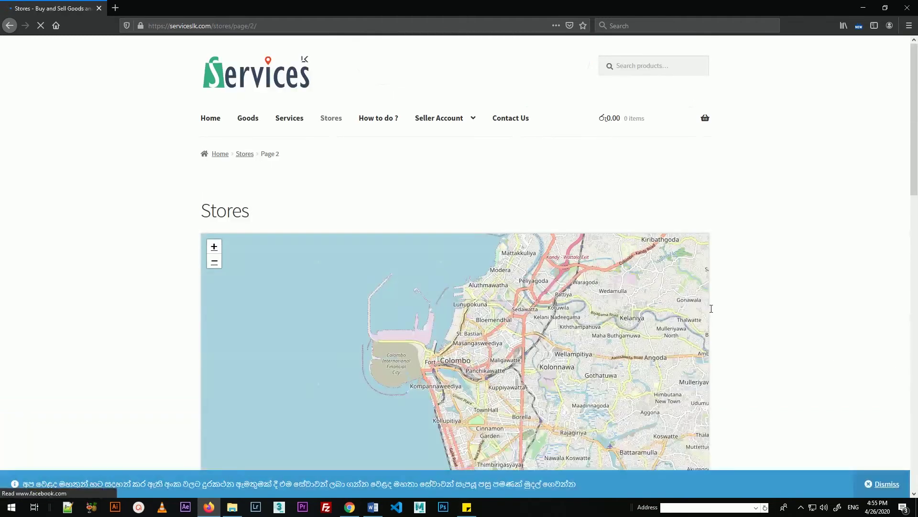
{"action": "left_click_drag", "start_coordinate": [914, 97], "coordinate": [914, 228]}
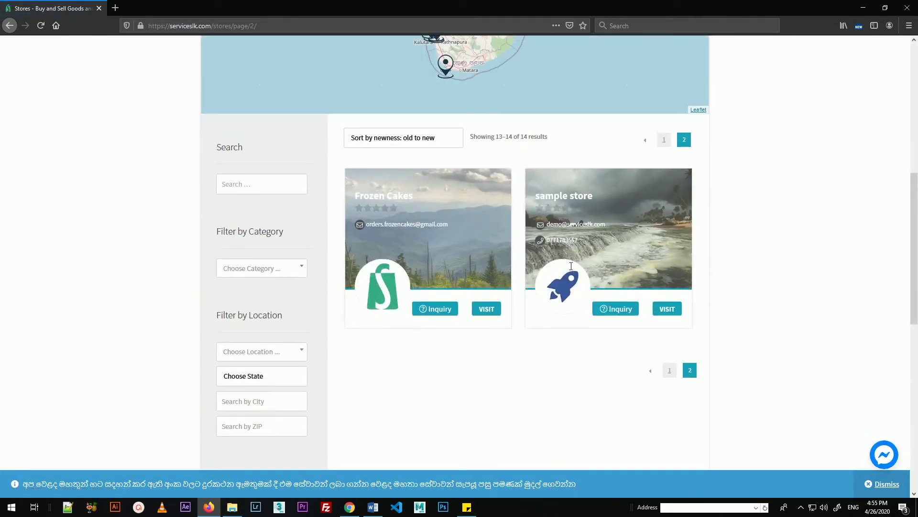
{"action": "left_click", "coordinate": [565, 196]}
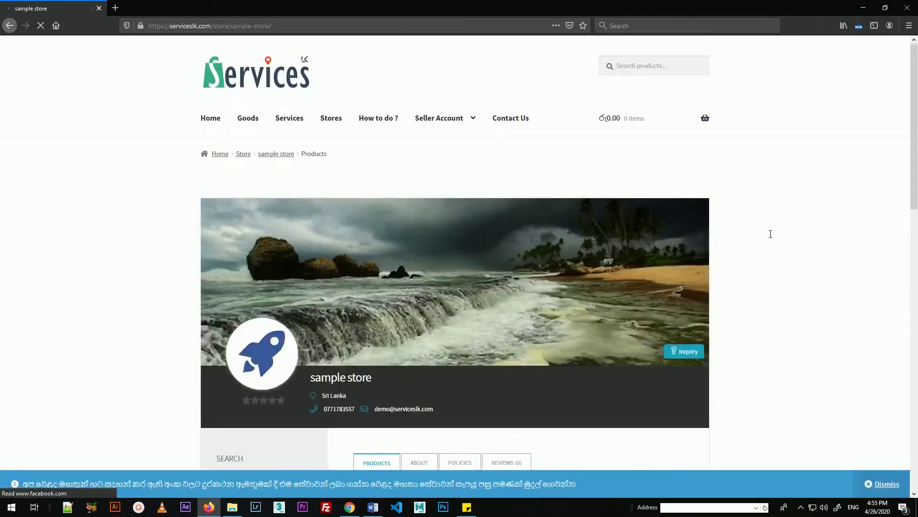
Step: Confirm the sample store page lists no products, then open the Store Manager dashboard
{"action": "scroll", "coordinate": [916, 232], "scroll_direction": "down", "scroll_amount": 5}
{"action": "left_click_drag", "start_coordinate": [916, 231], "coordinate": [916, 188]}
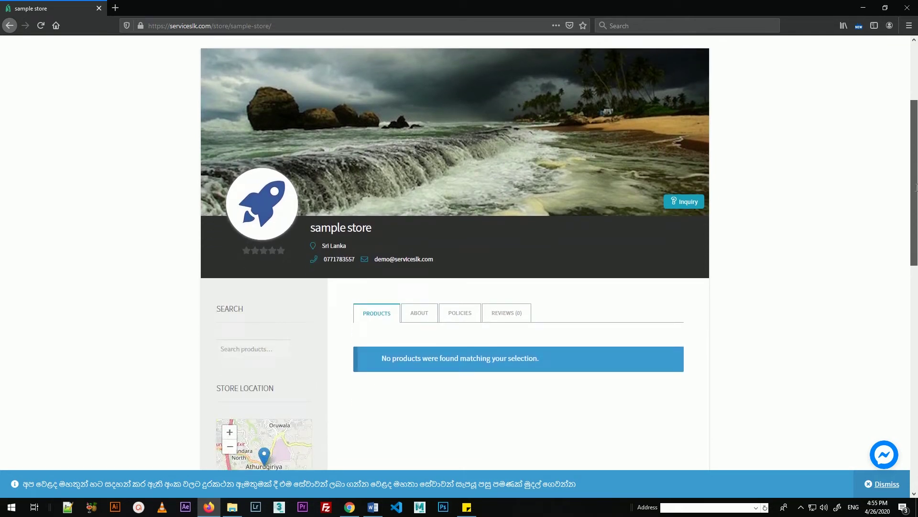
{"action": "left_click_drag", "start_coordinate": [916, 187], "coordinate": [915, 142]}
{"action": "mouse_move", "coordinate": [463, 94]}
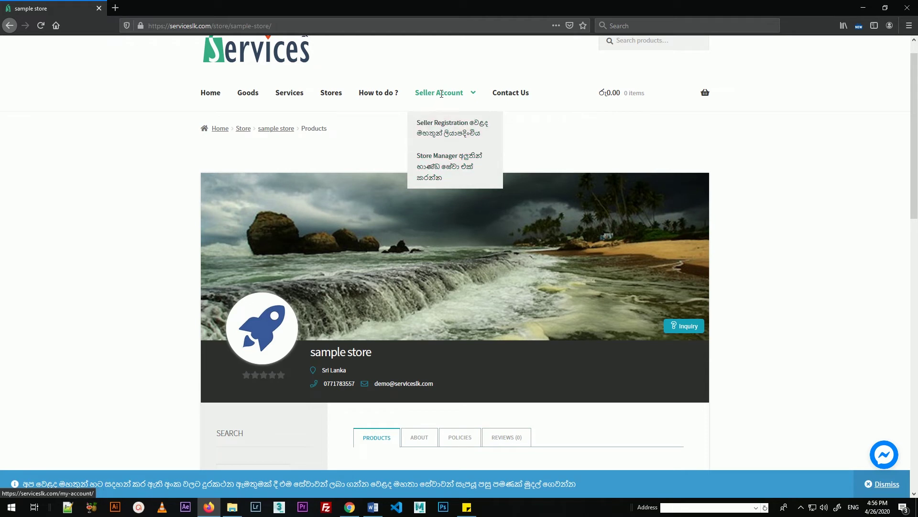
{"action": "left_click", "coordinate": [448, 162]}
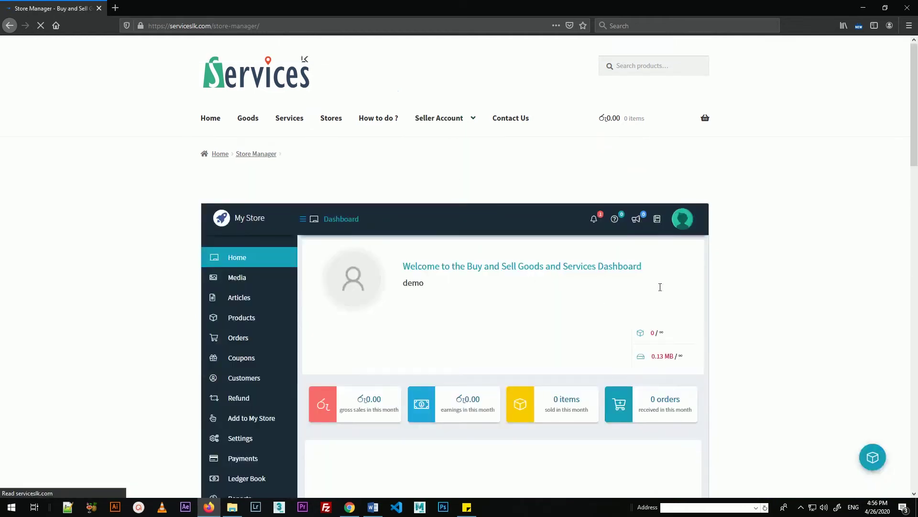
Step: Open the store's empty Products list and start adding a new product
{"action": "scroll", "coordinate": [606, 299], "scroll_direction": "down", "scroll_amount": 2}
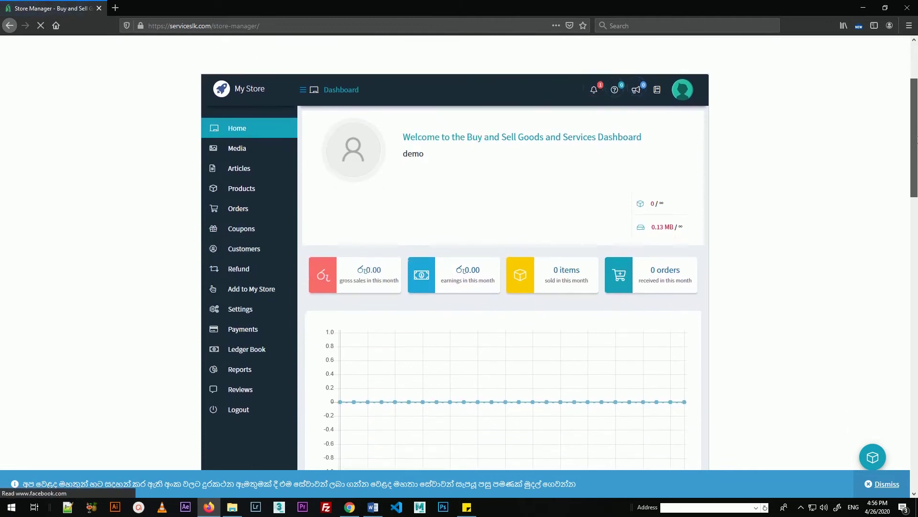
{"action": "mouse_move", "coordinate": [236, 190]}
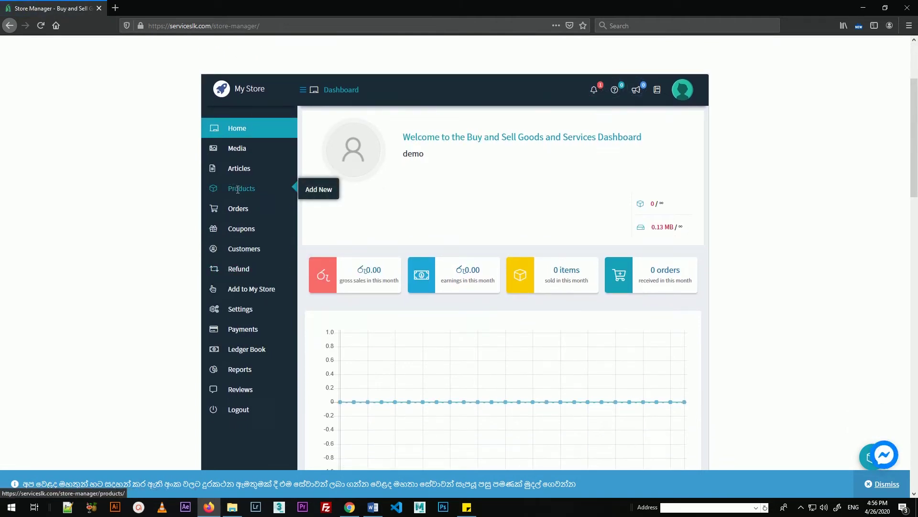
{"action": "left_click", "coordinate": [237, 190]}
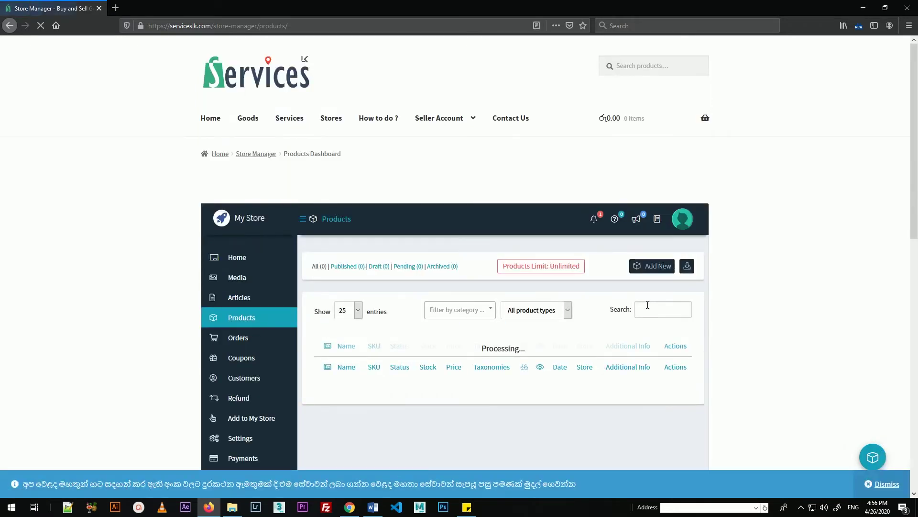
{"action": "scroll", "coordinate": [600, 230], "scroll_direction": "down", "scroll_amount": 2}
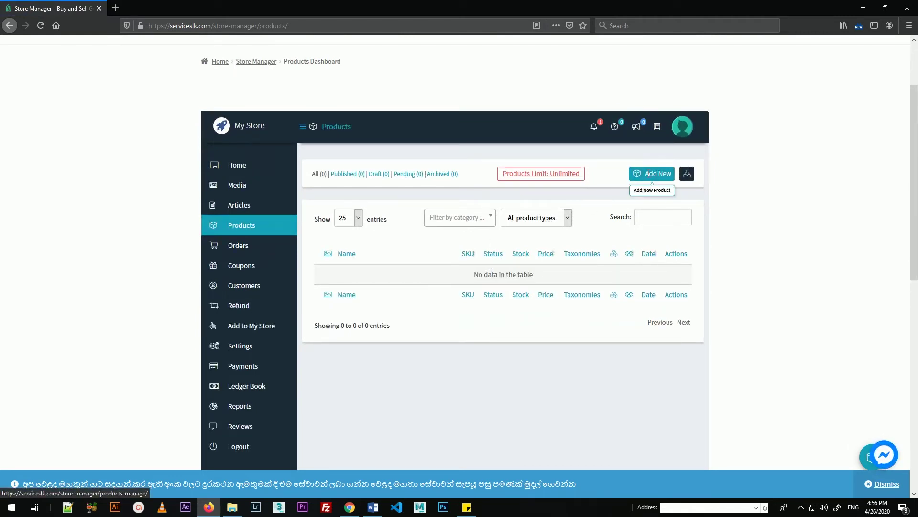
{"action": "left_click", "coordinate": [650, 174]}
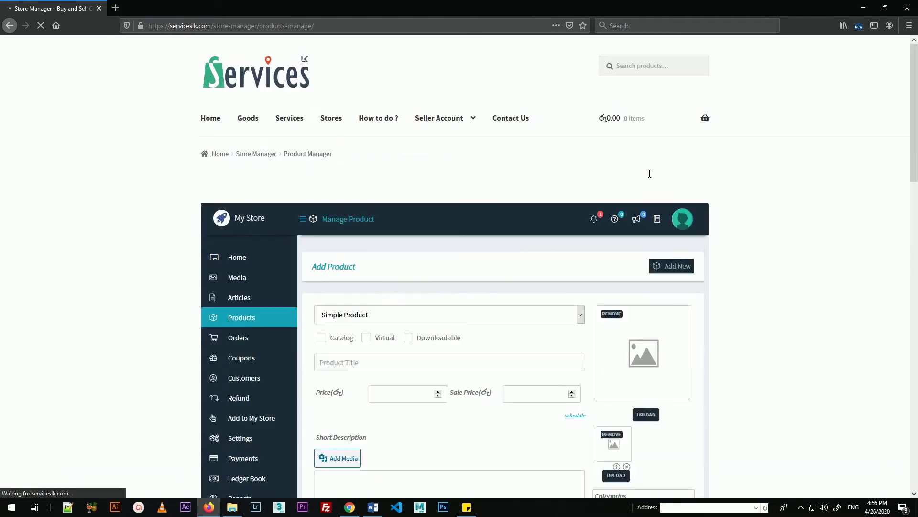
Step: Enter 'Glocery Items' as the new simple product's title
{"action": "scroll", "coordinate": [634, 259], "scroll_direction": "down", "scroll_amount": 3}
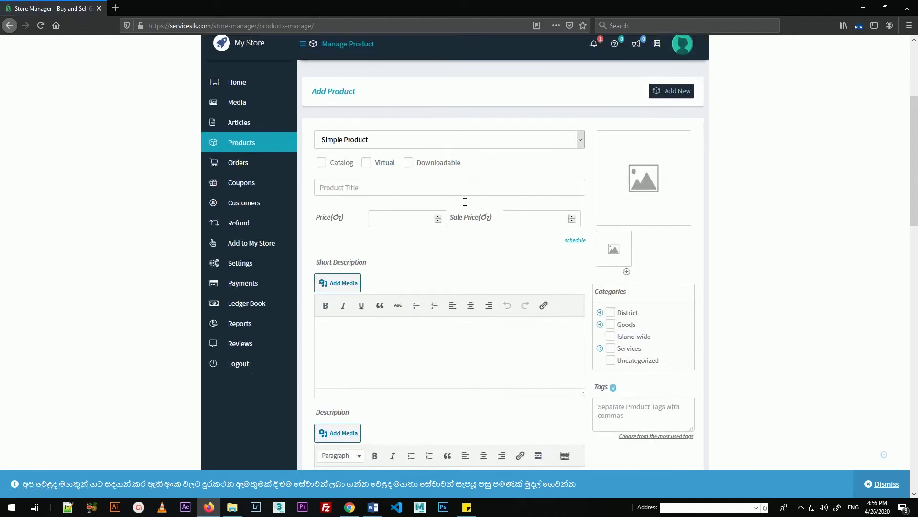
{"action": "left_click", "coordinate": [346, 187]}
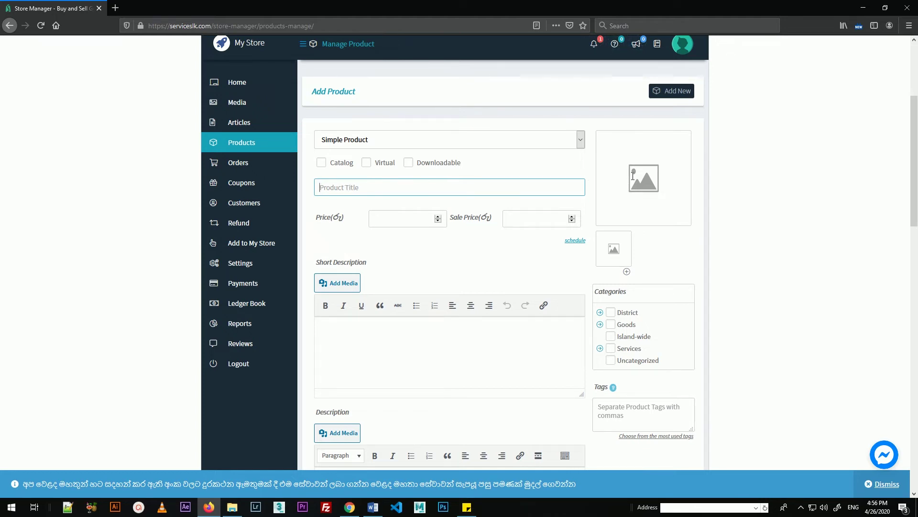
{"action": "left_click", "coordinate": [409, 220]}
{"action": "left_click", "coordinate": [424, 348]}
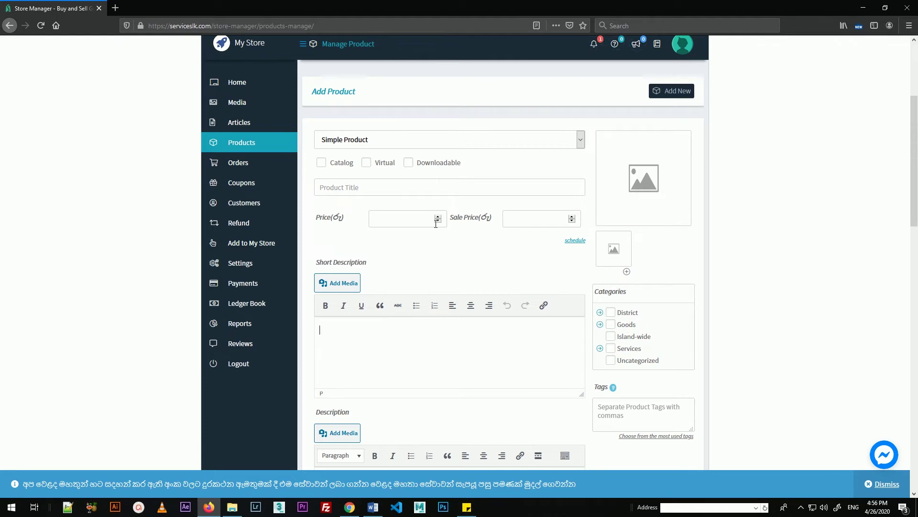
{"action": "left_click", "coordinate": [397, 189]}
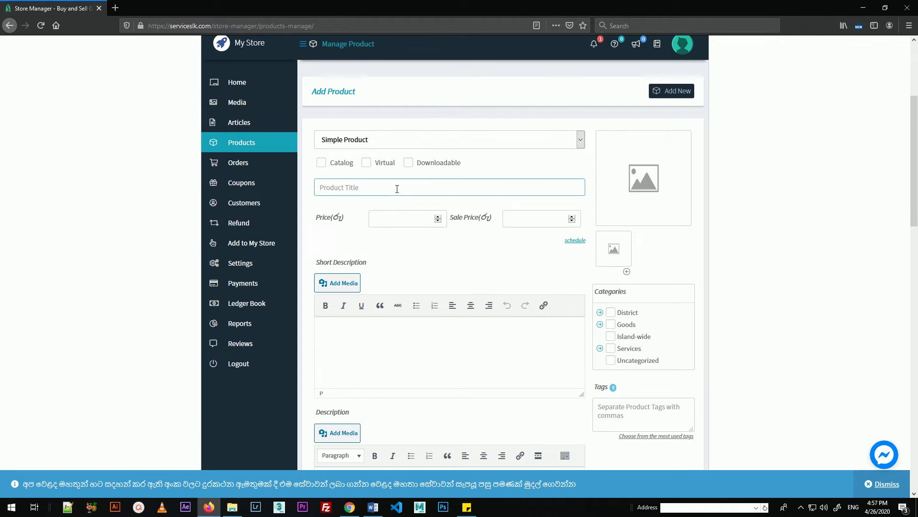
{"action": "type", "text": "Glocery Items"}
{"action": "left_click_drag", "start_coordinate": [365, 190], "coordinate": [314, 188]}
Step: Upload Ranasinghe Super Mart.jpg from the Desktop and use it as the featured image
{"action": "left_click", "coordinate": [647, 178]}
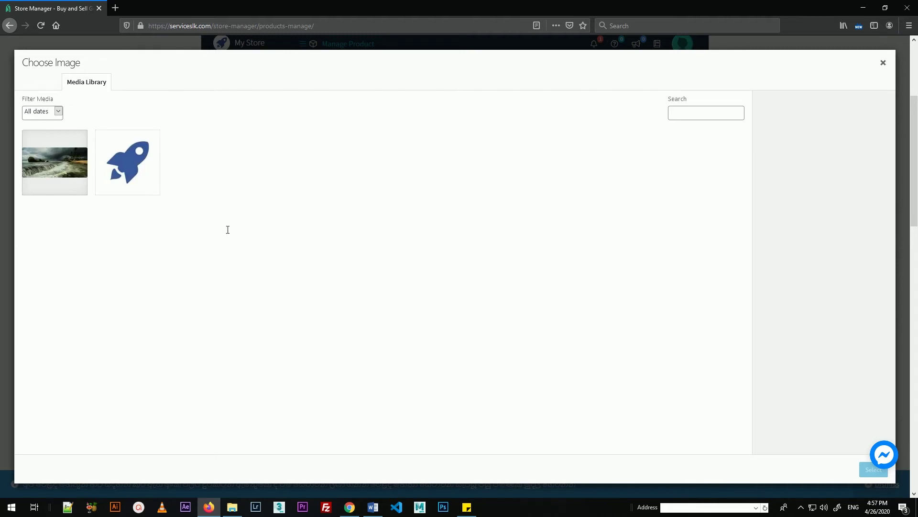
{"action": "left_click", "coordinate": [43, 83]}
{"action": "left_click", "coordinate": [451, 249]}
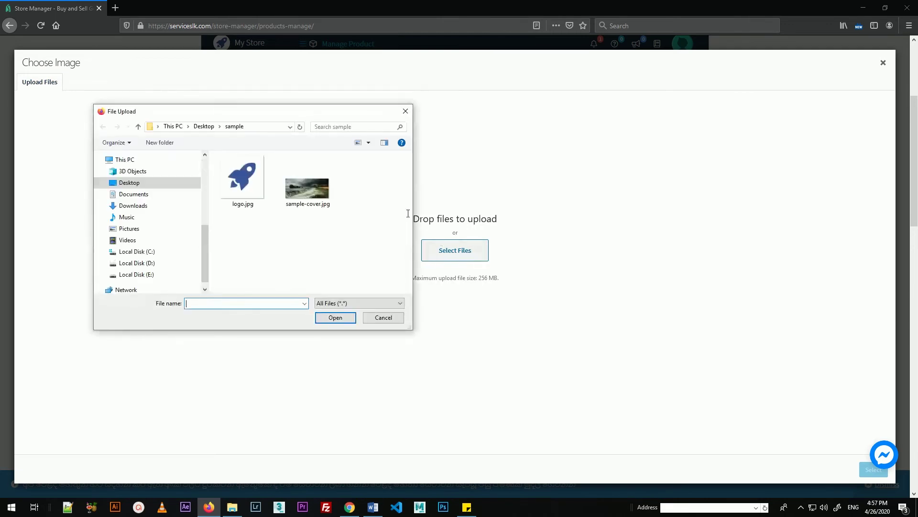
{"action": "left_click", "coordinate": [130, 182]}
{"action": "left_click", "coordinate": [304, 221]}
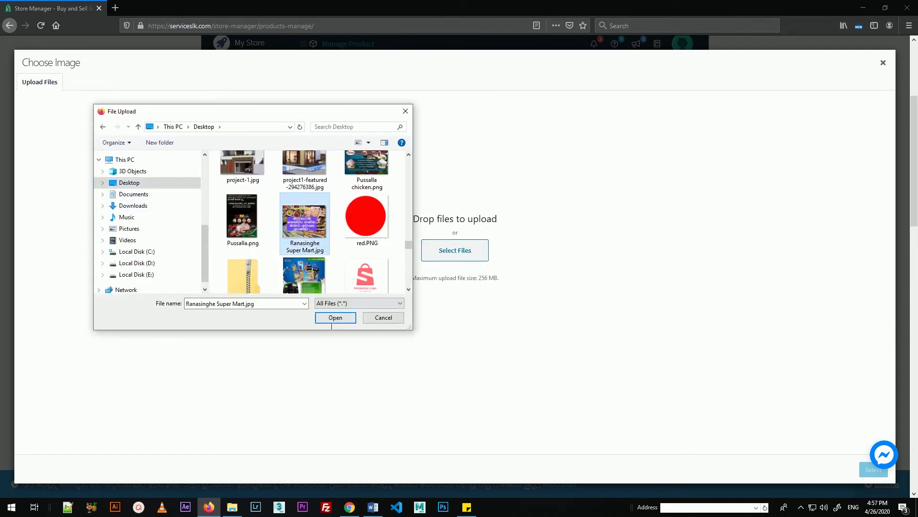
{"action": "left_click", "coordinate": [335, 318]}
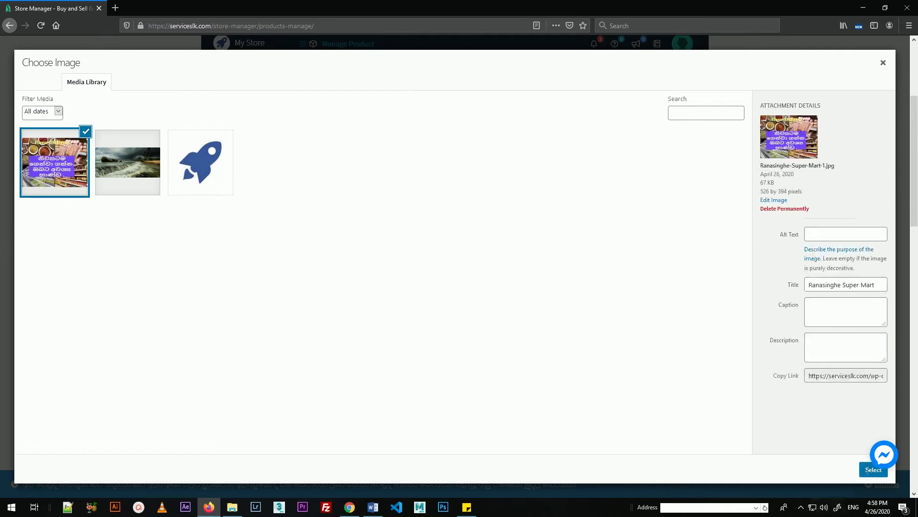
{"action": "left_click", "coordinate": [873, 470]}
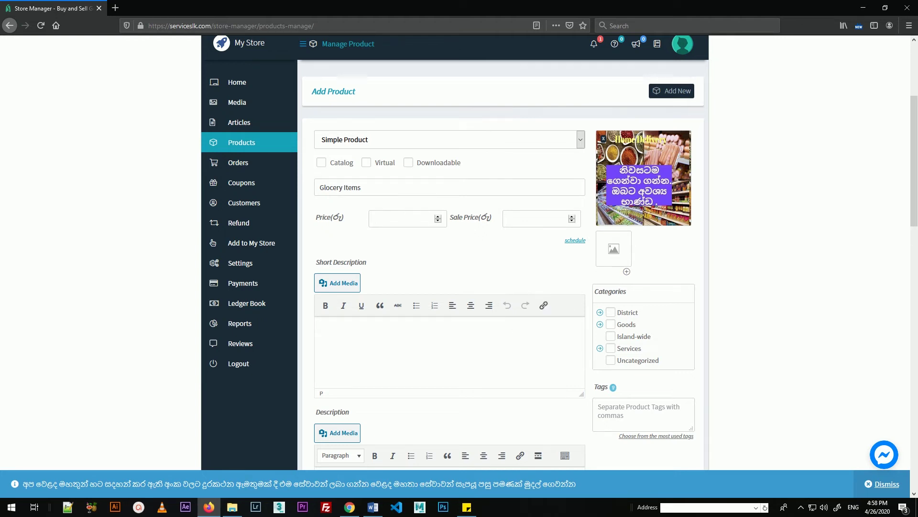
Step: Enter 2500 as the Glocery Items product's price
{"action": "left_click", "coordinate": [398, 222]}
{"action": "type", "text": "2500"}
{"action": "left_click", "coordinate": [413, 345]}
Step: Expand the Goods and District categories and tick Athurugiriya under Colombo
{"action": "left_click", "coordinate": [601, 324]}
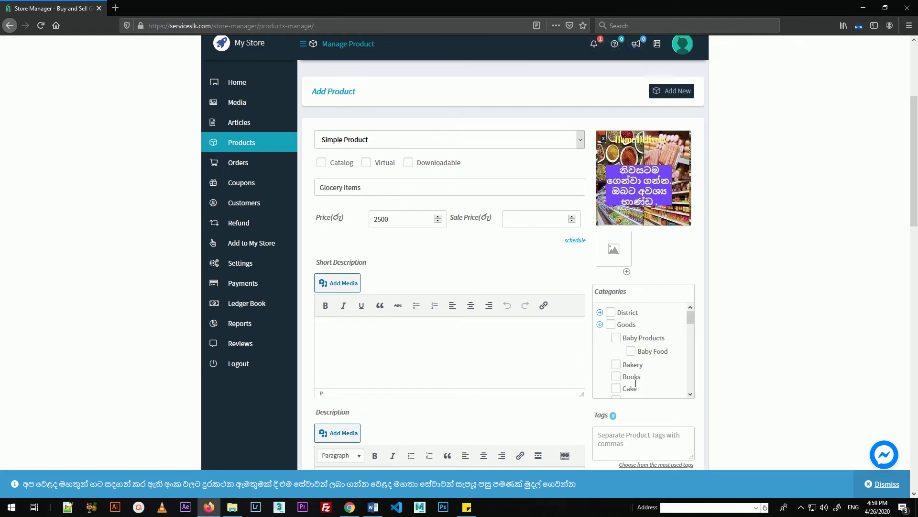
{"action": "scroll", "coordinate": [636, 352], "scroll_direction": "down", "scroll_amount": 2}
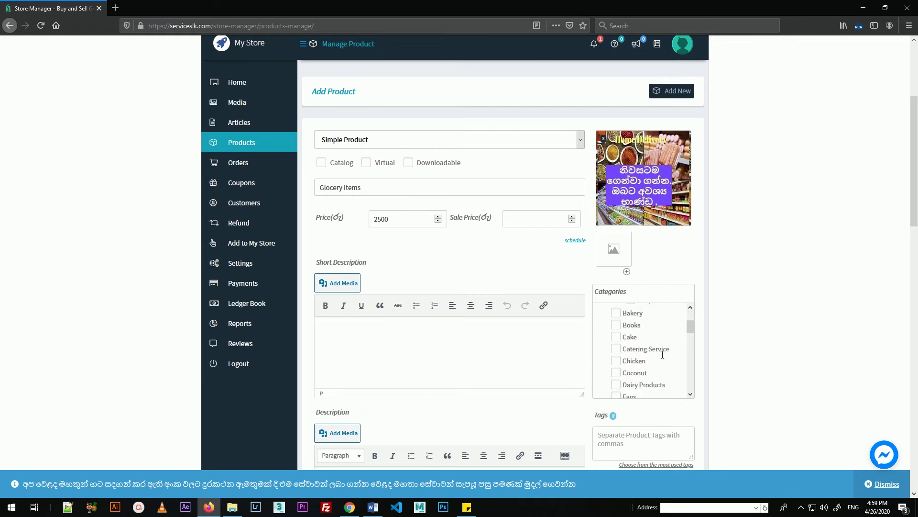
{"action": "left_click_drag", "start_coordinate": [688, 327], "coordinate": [690, 349]}
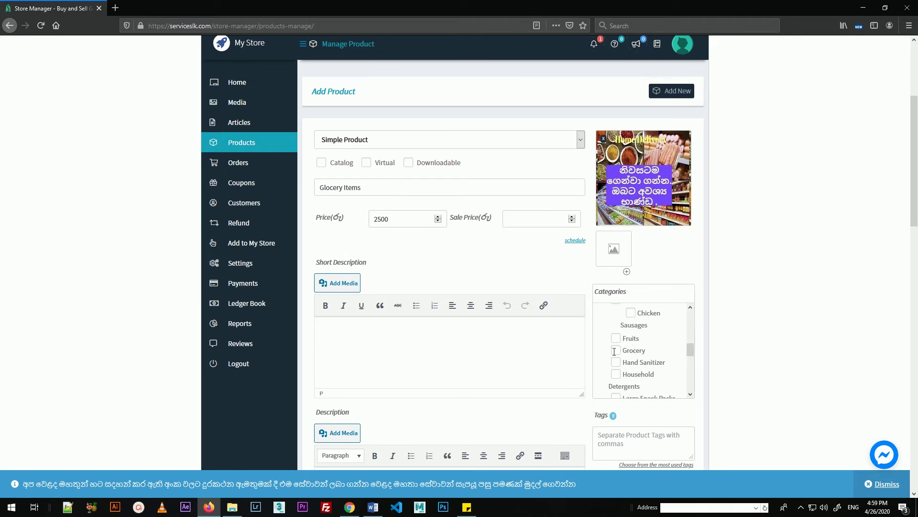
{"action": "left_click_drag", "start_coordinate": [691, 349], "coordinate": [692, 329]}
{"action": "scroll", "coordinate": [634, 329], "scroll_direction": "up", "scroll_amount": 3}
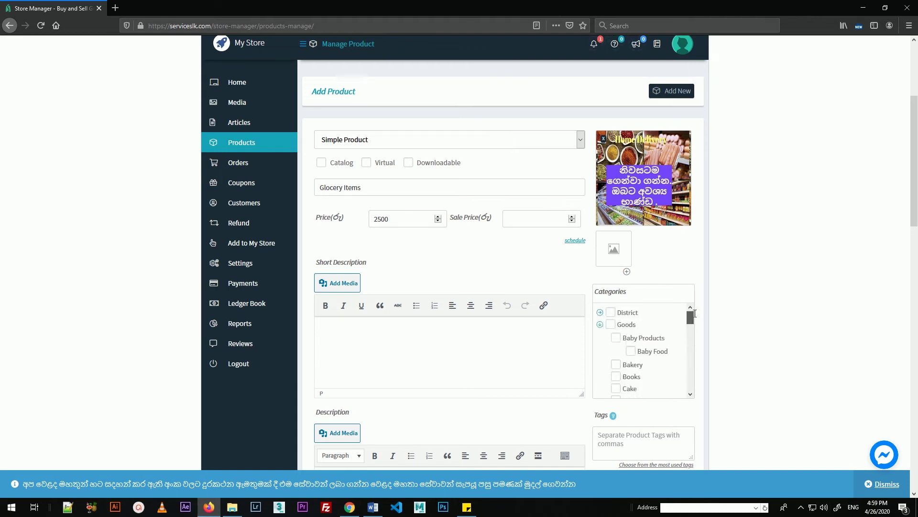
{"action": "left_click", "coordinate": [600, 311]}
{"action": "left_click_drag", "start_coordinate": [691, 316], "coordinate": [692, 319]}
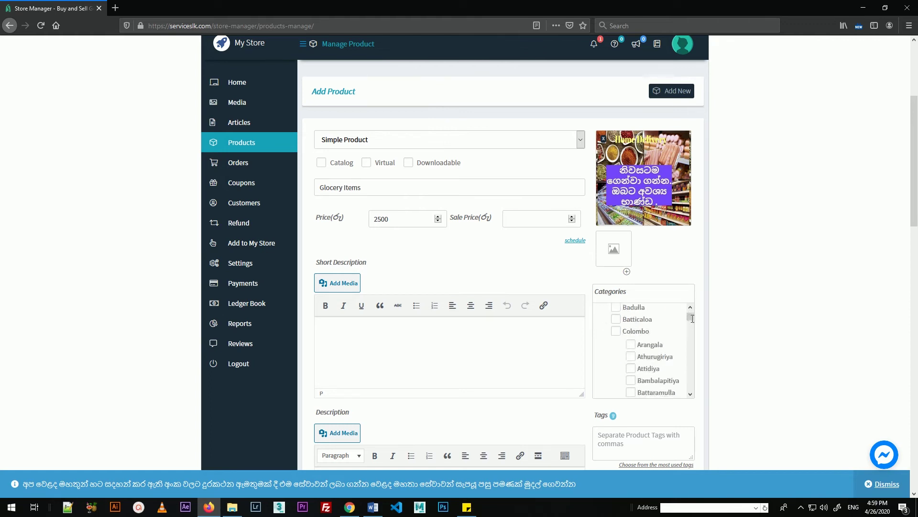
{"action": "left_click", "coordinate": [630, 357]}
{"action": "scroll", "coordinate": [657, 343], "scroll_direction": "up", "scroll_amount": 2}
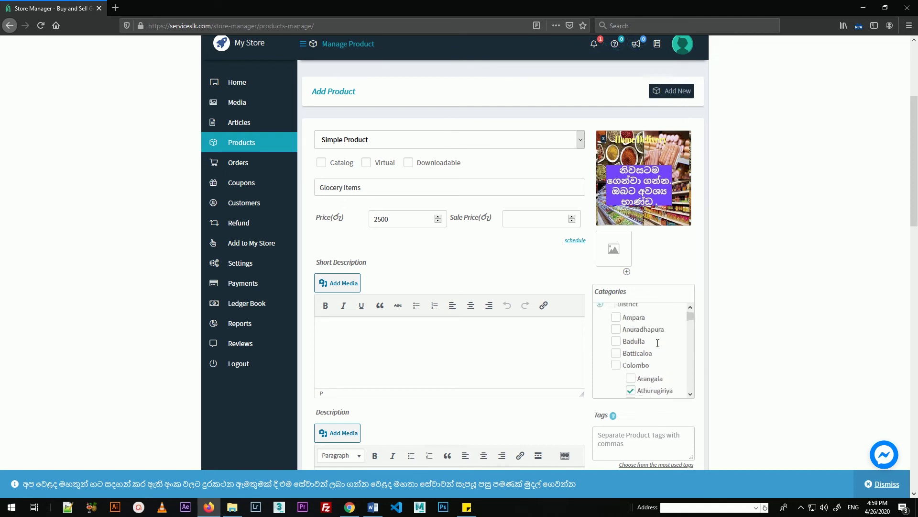
{"action": "scroll", "coordinate": [638, 374], "scroll_direction": "down", "scroll_amount": 3}
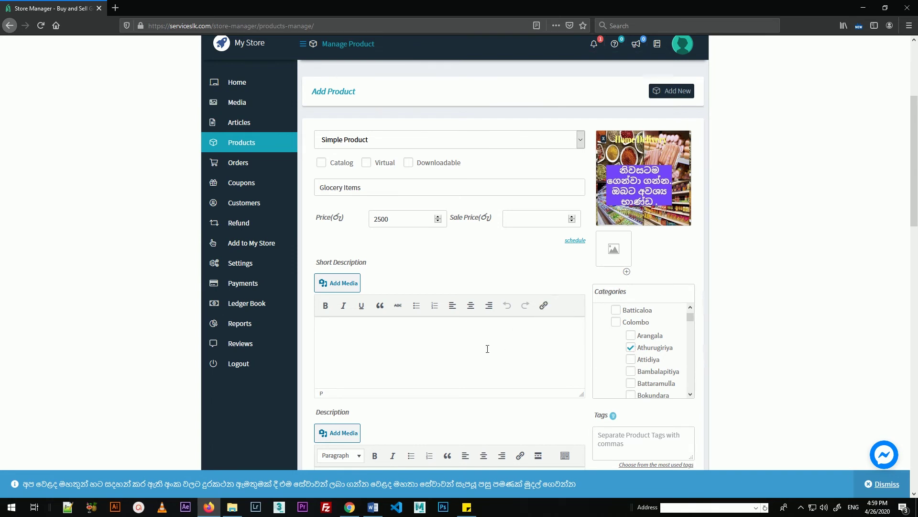
{"action": "scroll", "coordinate": [487, 349], "scroll_direction": "down", "scroll_amount": 1}
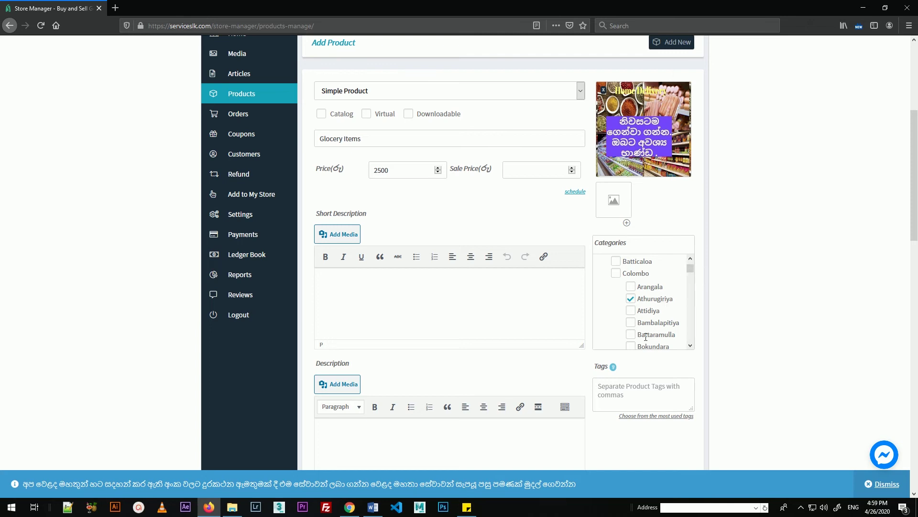
Step: Submit the Glocery Items product and go to the Stores directory
{"action": "scroll", "coordinate": [764, 293], "scroll_direction": "down", "scroll_amount": 10}
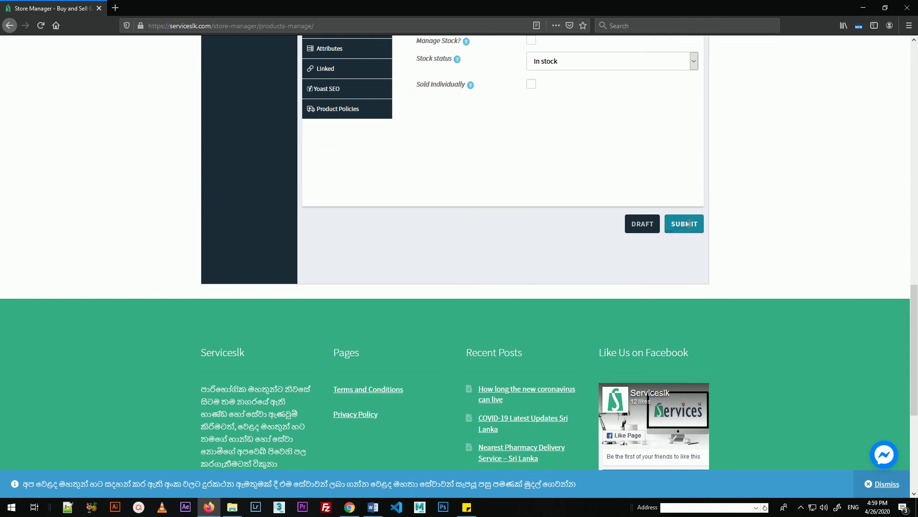
{"action": "left_click", "coordinate": [684, 224]}
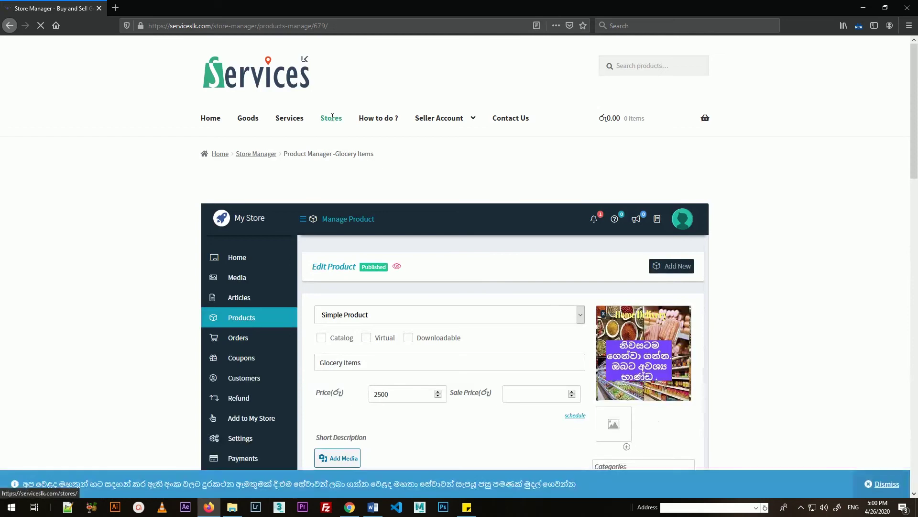
{"action": "left_click", "coordinate": [333, 117]}
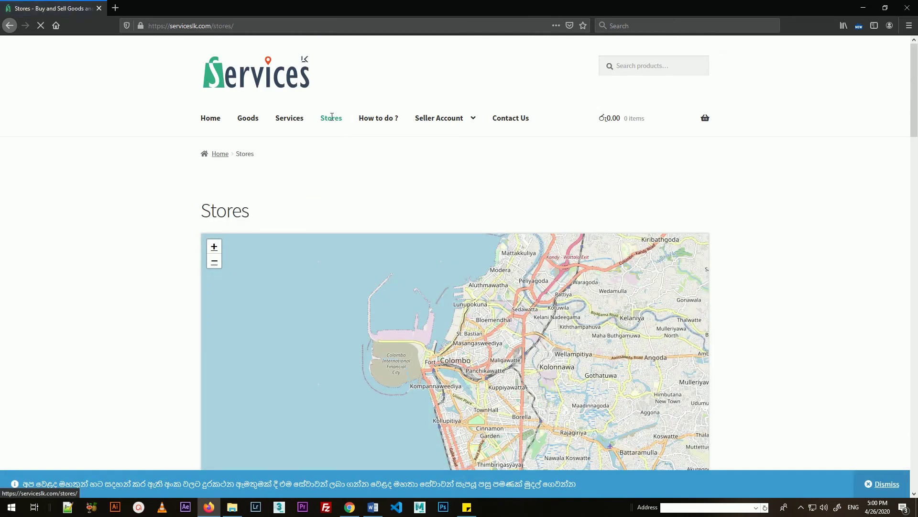
Step: Go to page 2 of the Stores listing and visit the sample store
{"action": "scroll", "coordinate": [781, 293], "scroll_direction": "down", "scroll_amount": 10}
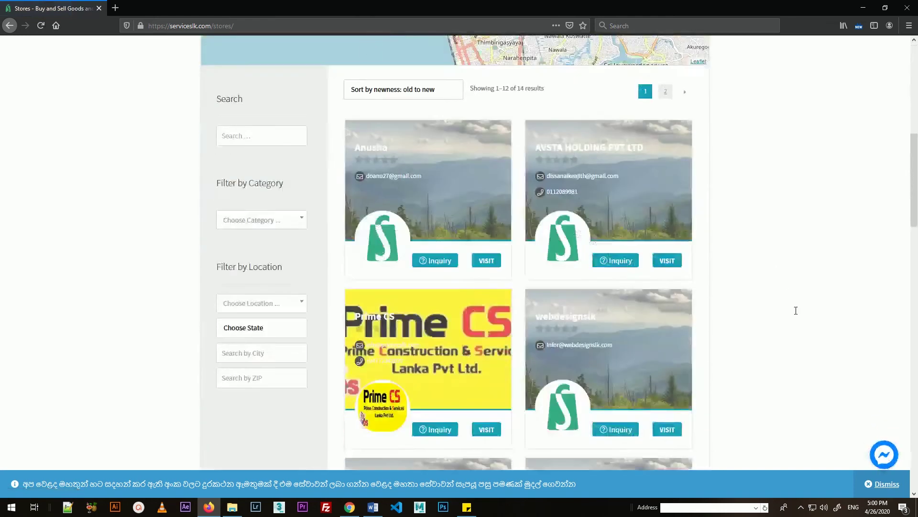
{"action": "scroll", "coordinate": [798, 310], "scroll_direction": "down", "scroll_amount": 8}
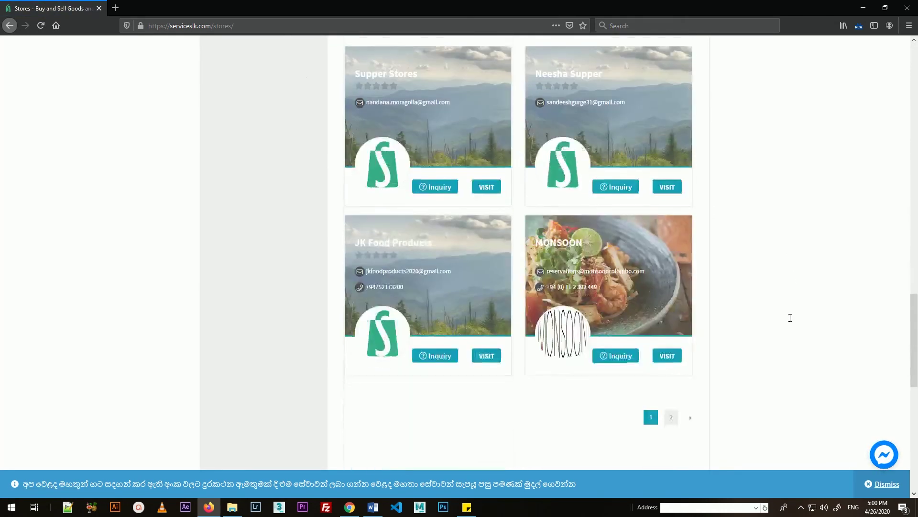
{"action": "left_click", "coordinate": [671, 417]}
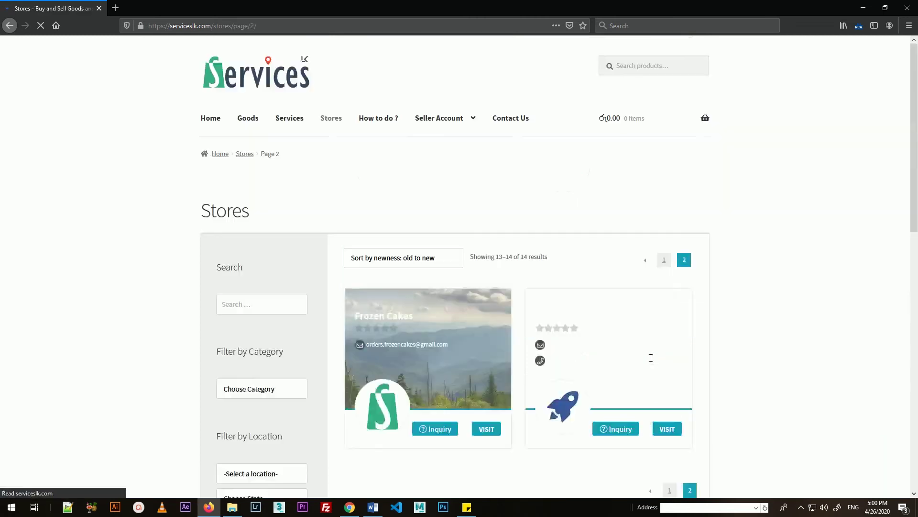
{"action": "scroll", "coordinate": [763, 322], "scroll_direction": "down", "scroll_amount": 7}
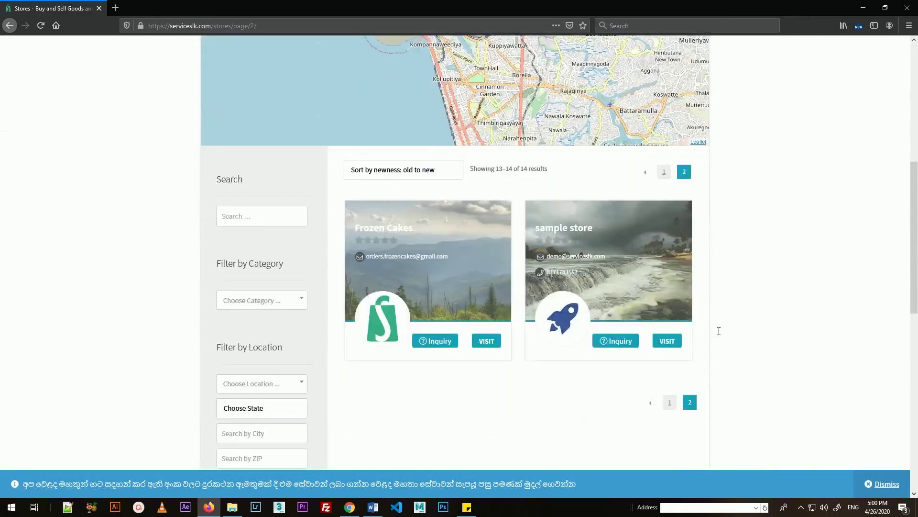
{"action": "left_click", "coordinate": [565, 228]}
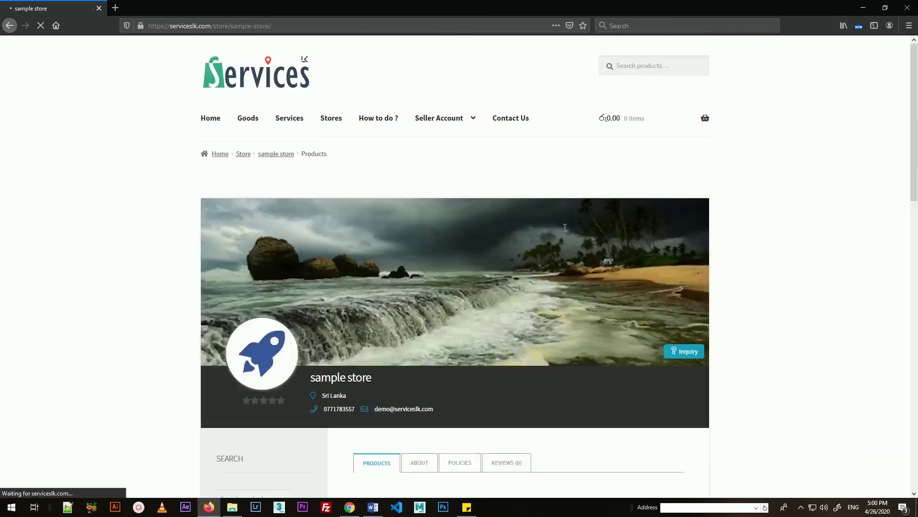
Step: Check that Glocery Items is listed at 2,500.00, then return to the home page
{"action": "scroll", "coordinate": [760, 346], "scroll_direction": "down", "scroll_amount": 3}
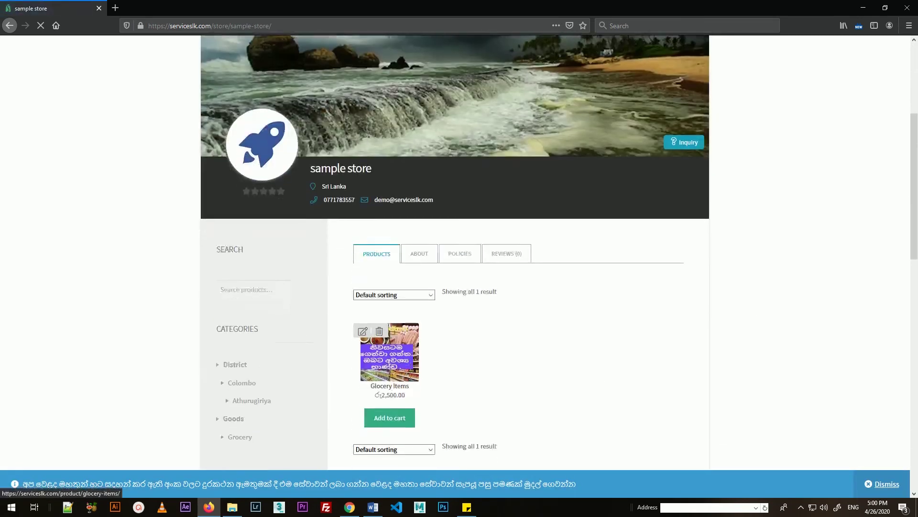
{"action": "scroll", "coordinate": [401, 261], "scroll_direction": "down", "scroll_amount": 3}
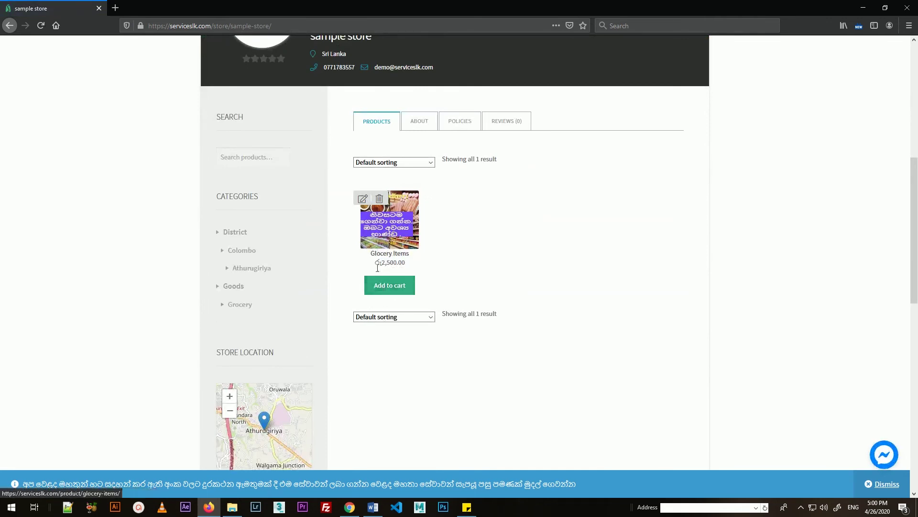
{"action": "left_click", "coordinate": [390, 285]}
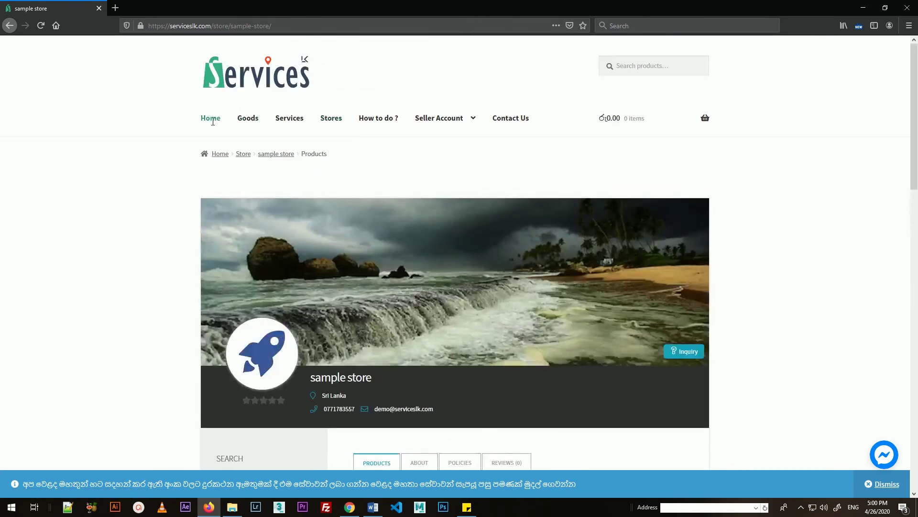
{"action": "left_click", "coordinate": [212, 122]}
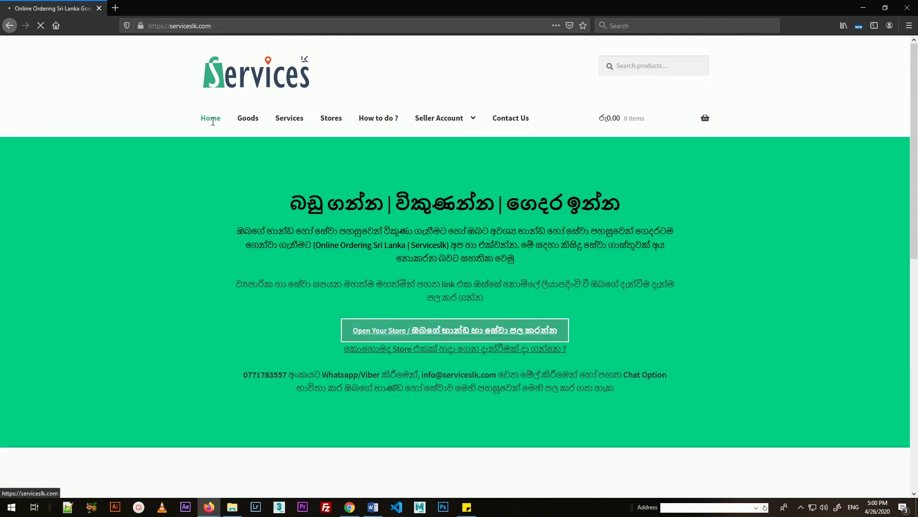
Step: Search categories District > Colombo > Athurugiriya, bringing up all 8 Athurugiriya listings
{"action": "scroll", "coordinate": [647, 343], "scroll_direction": "down", "scroll_amount": 5}
{"action": "scroll", "coordinate": [648, 342], "scroll_direction": "down", "scroll_amount": 15}
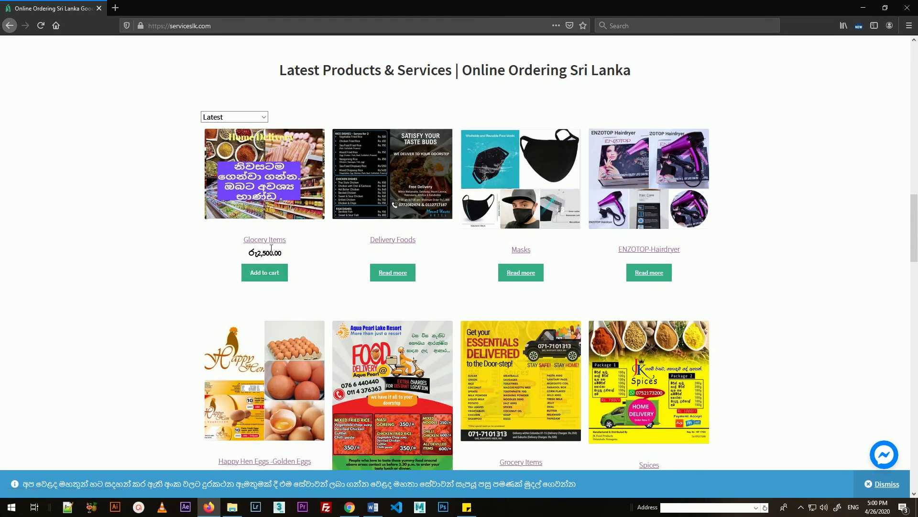
{"action": "scroll", "coordinate": [271, 248], "scroll_direction": "up", "scroll_amount": 10}
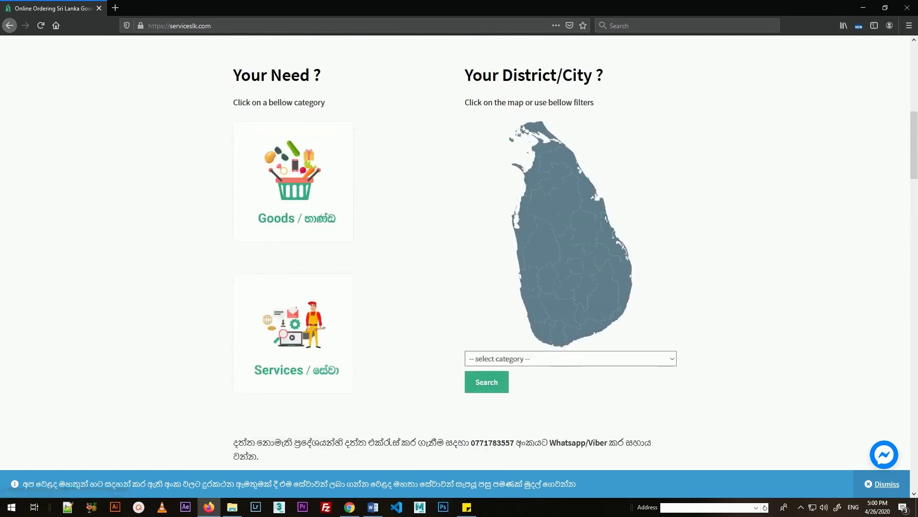
{"action": "scroll", "coordinate": [619, 226], "scroll_direction": "up", "scroll_amount": 1}
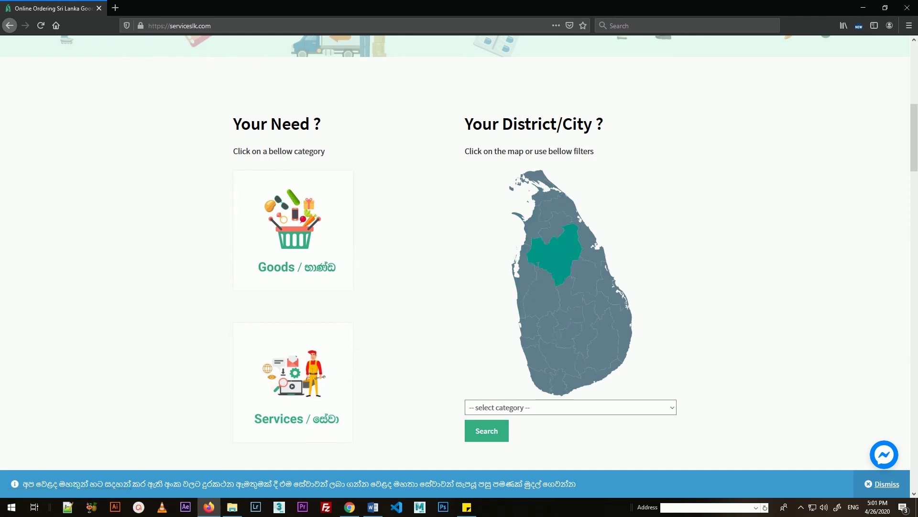
{"action": "scroll", "coordinate": [668, 330], "scroll_direction": "down", "scroll_amount": 3}
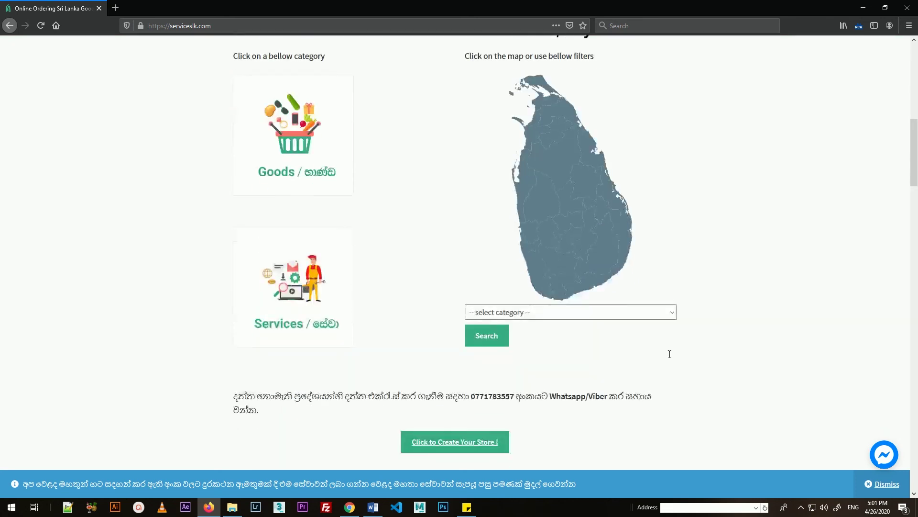
{"action": "left_click", "coordinate": [669, 309]}
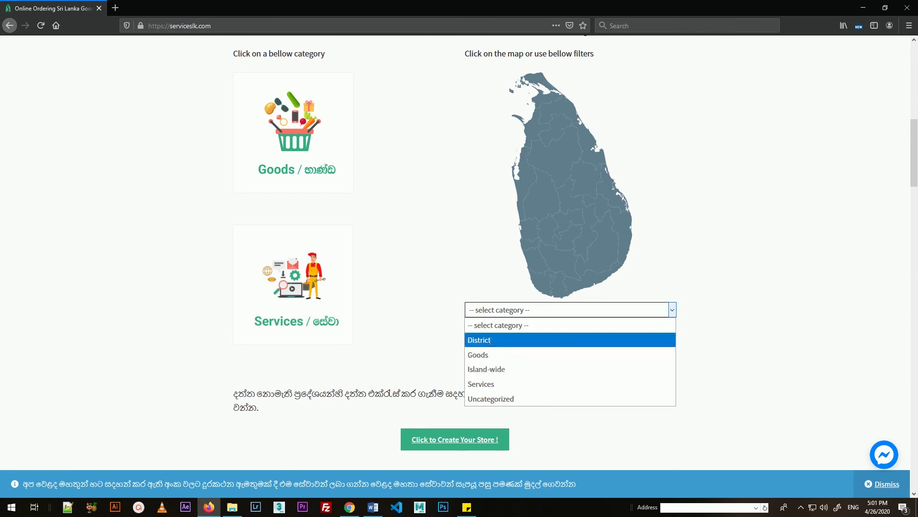
{"action": "left_click", "coordinate": [515, 340]}
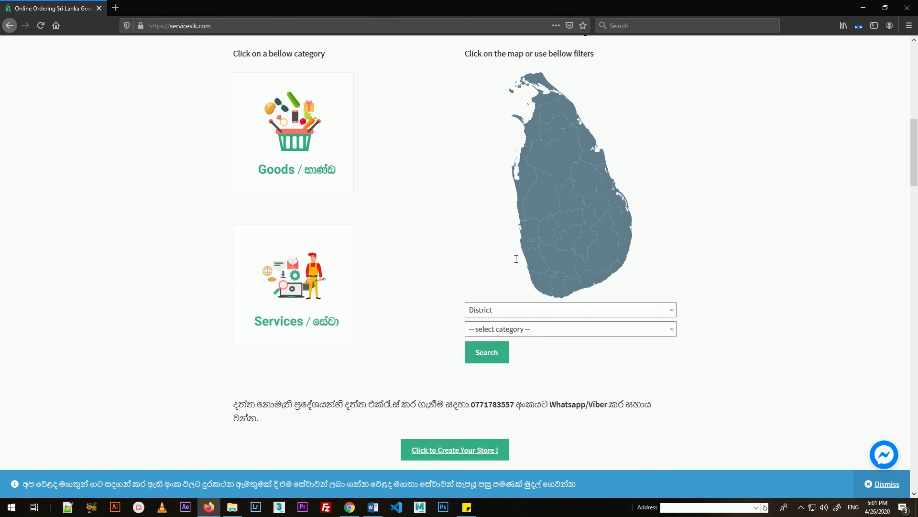
{"action": "left_click", "coordinate": [512, 329]}
{"action": "left_click", "coordinate": [501, 358]}
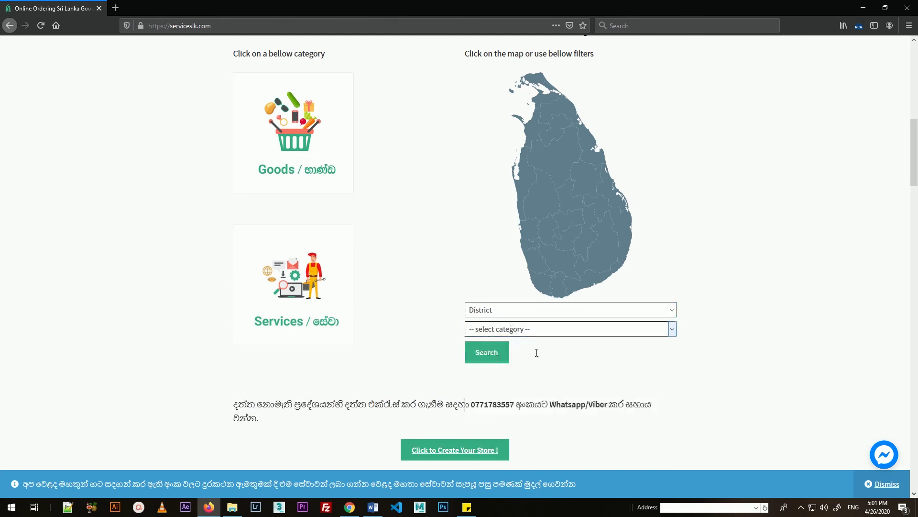
{"action": "left_click", "coordinate": [581, 353]}
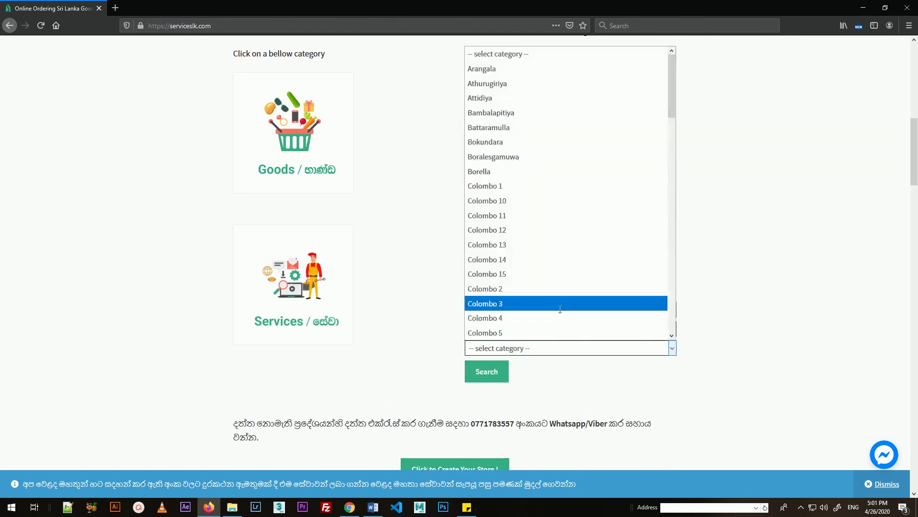
{"action": "left_click", "coordinate": [499, 84]}
{"action": "left_click", "coordinate": [488, 371]}
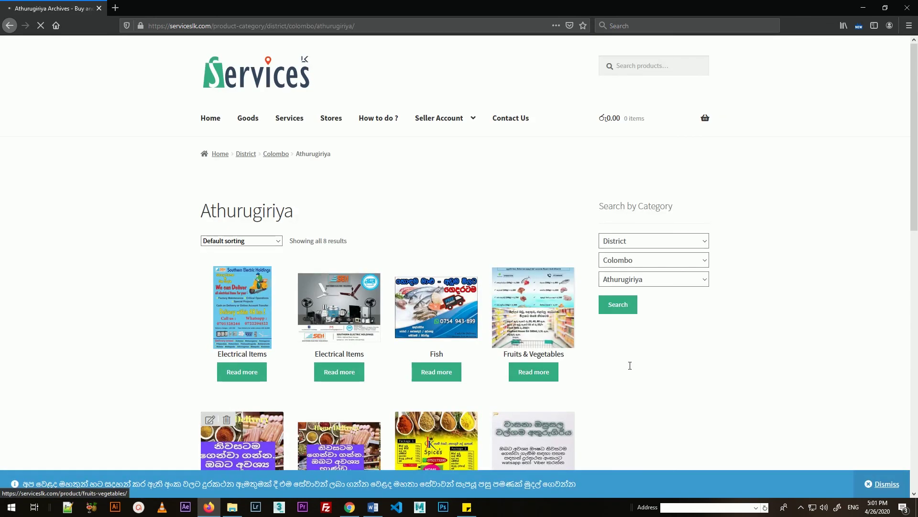
Step: Open the Glocery Items product page (2,500.00, sample store) and preview its enlarged image
{"action": "scroll", "coordinate": [630, 365], "scroll_direction": "down", "scroll_amount": 3}
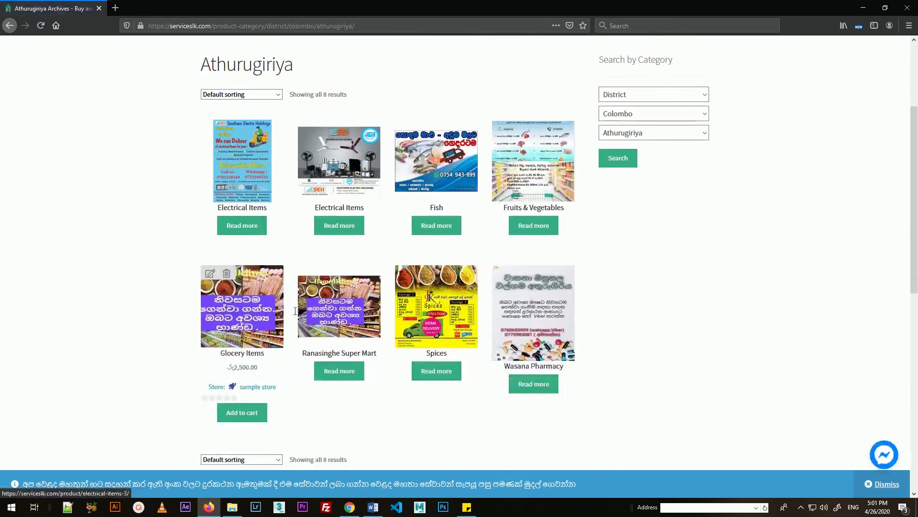
{"action": "left_click", "coordinate": [242, 366]}
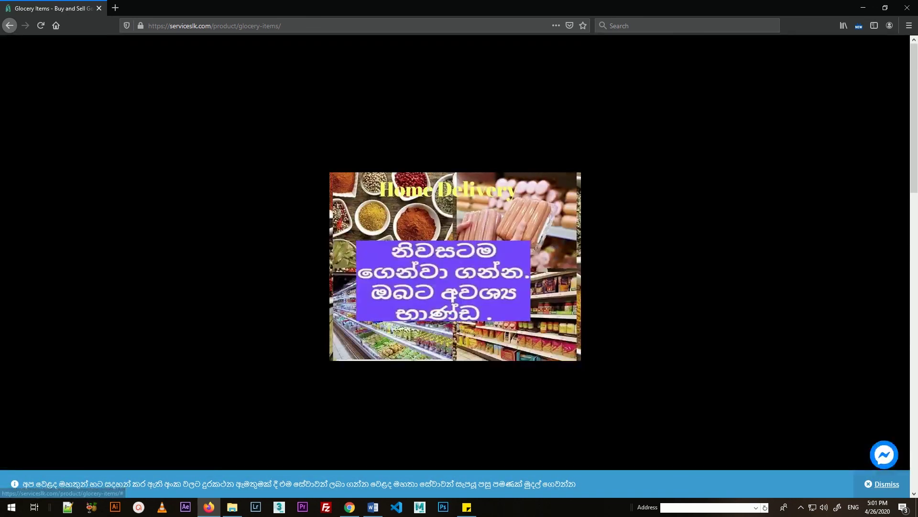
{"action": "left_click", "coordinate": [341, 212]}
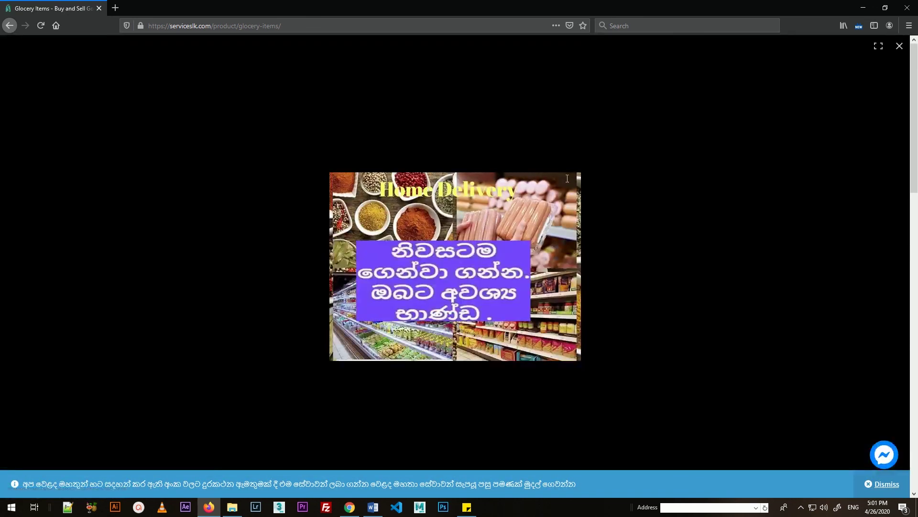
{"action": "left_click", "coordinate": [899, 46]}
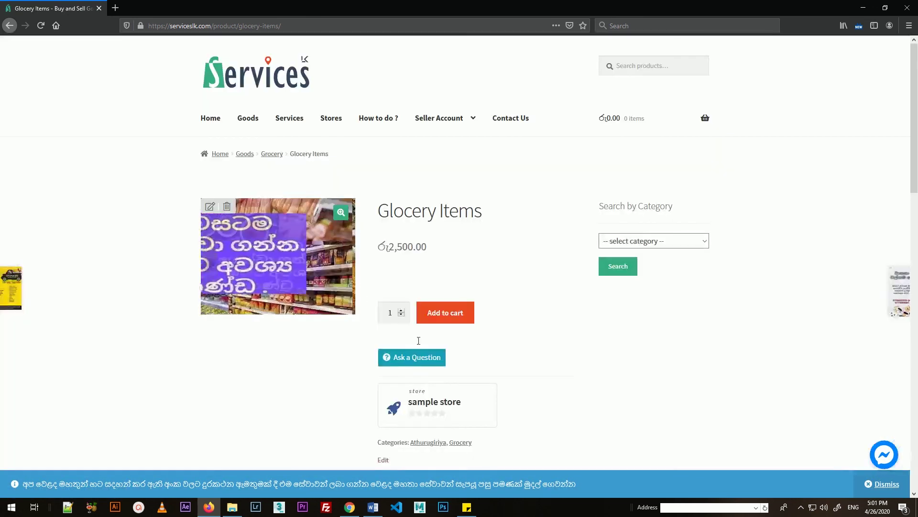